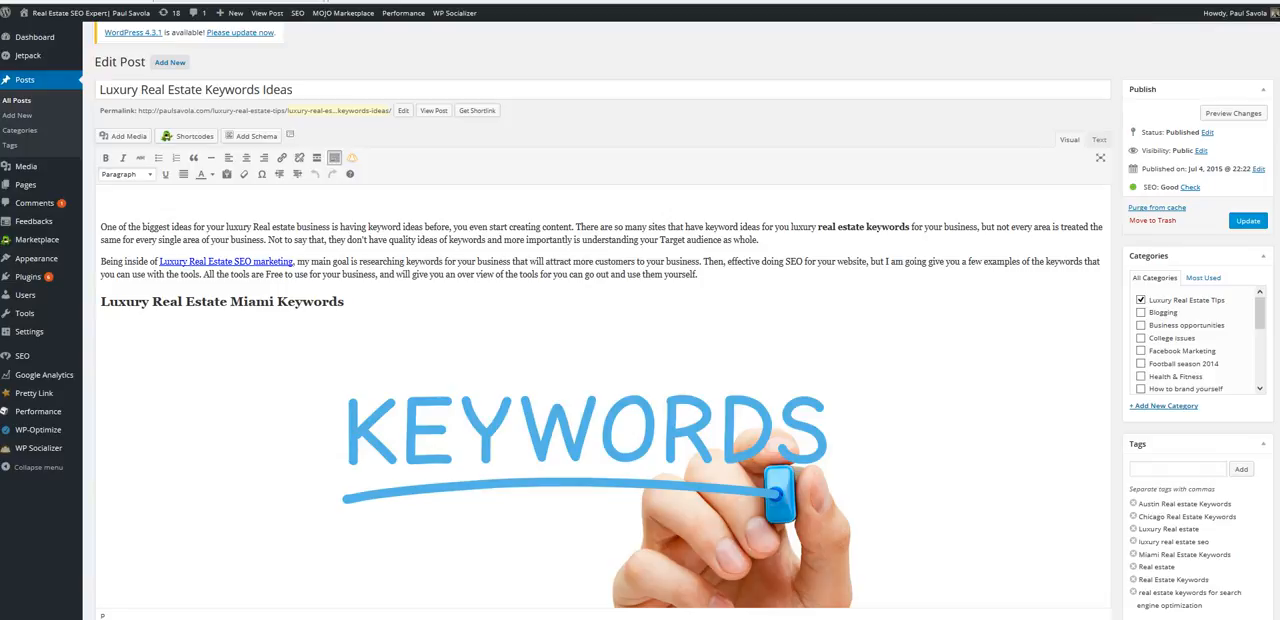
{"action": "scroll", "coordinate": [600, 350], "scroll_direction": "down", "scroll_amount": 4}
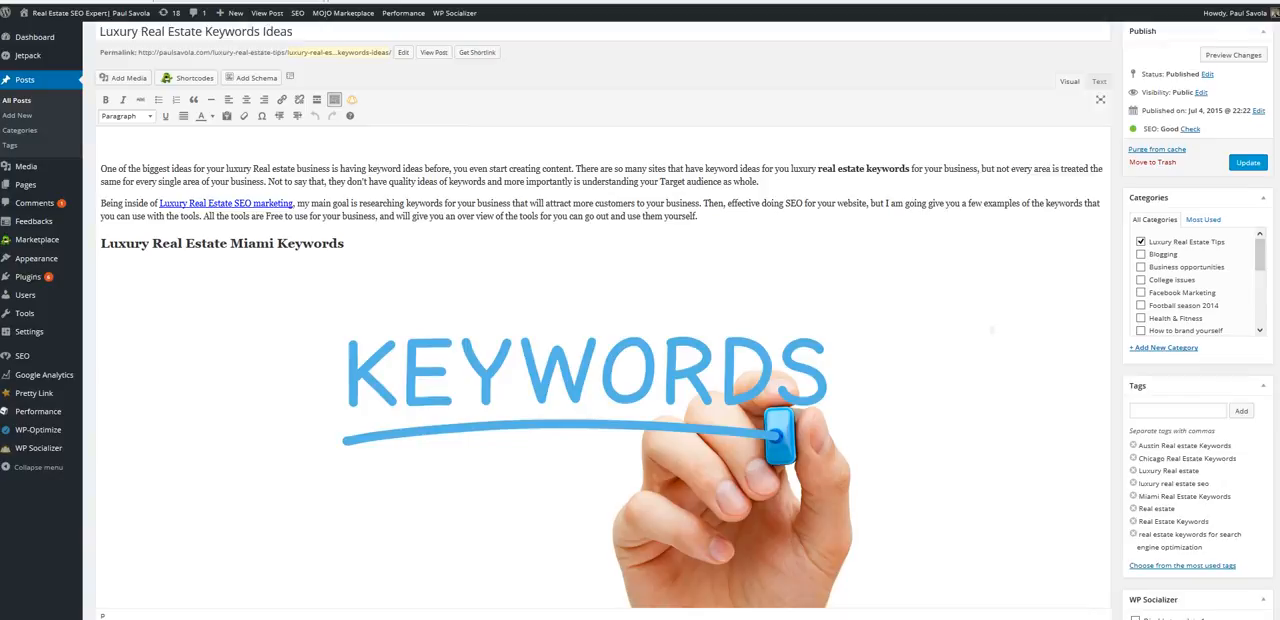
{"action": "scroll", "coordinate": [600, 350], "scroll_direction": "up", "scroll_amount": 2}
{"action": "scroll", "coordinate": [600, 350], "scroll_direction": "up", "scroll_amount": 2}
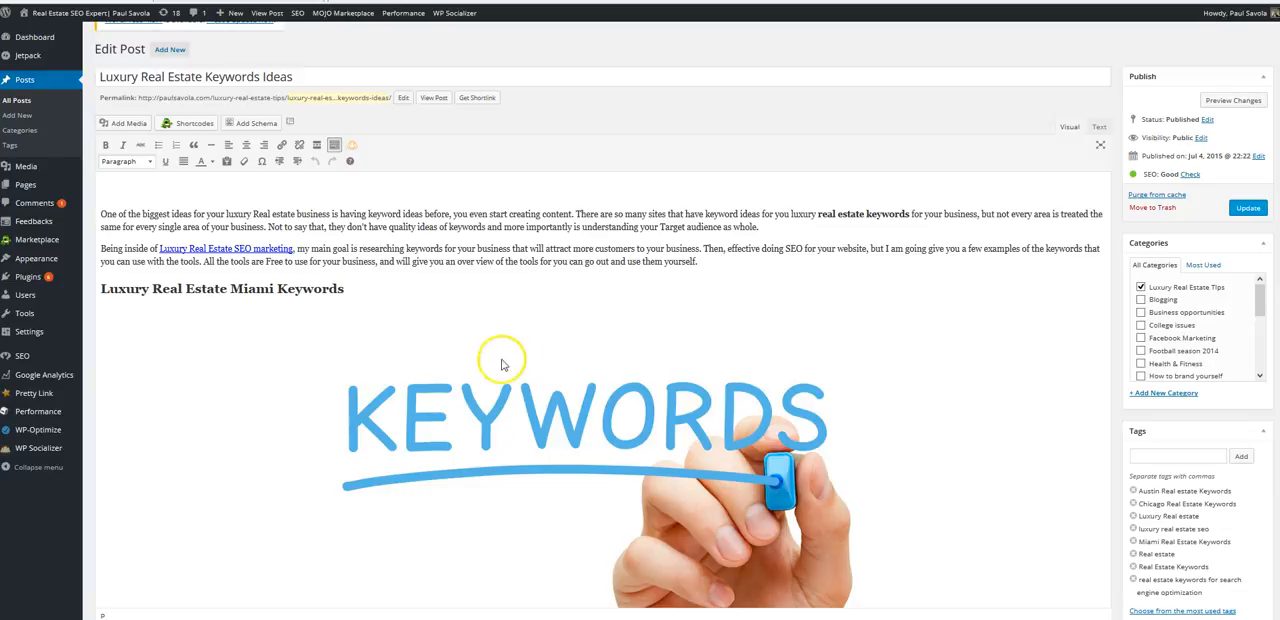
{"action": "mouse_move", "coordinate": [87, 393]}
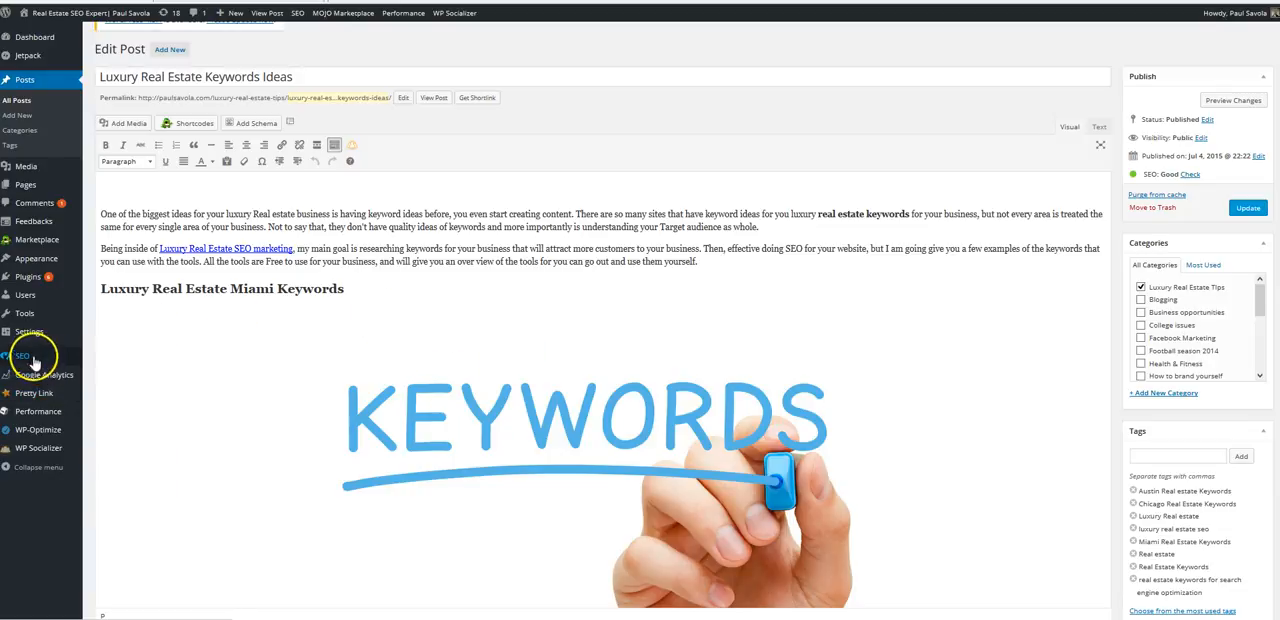
{"action": "mouse_move", "coordinate": [30, 354]}
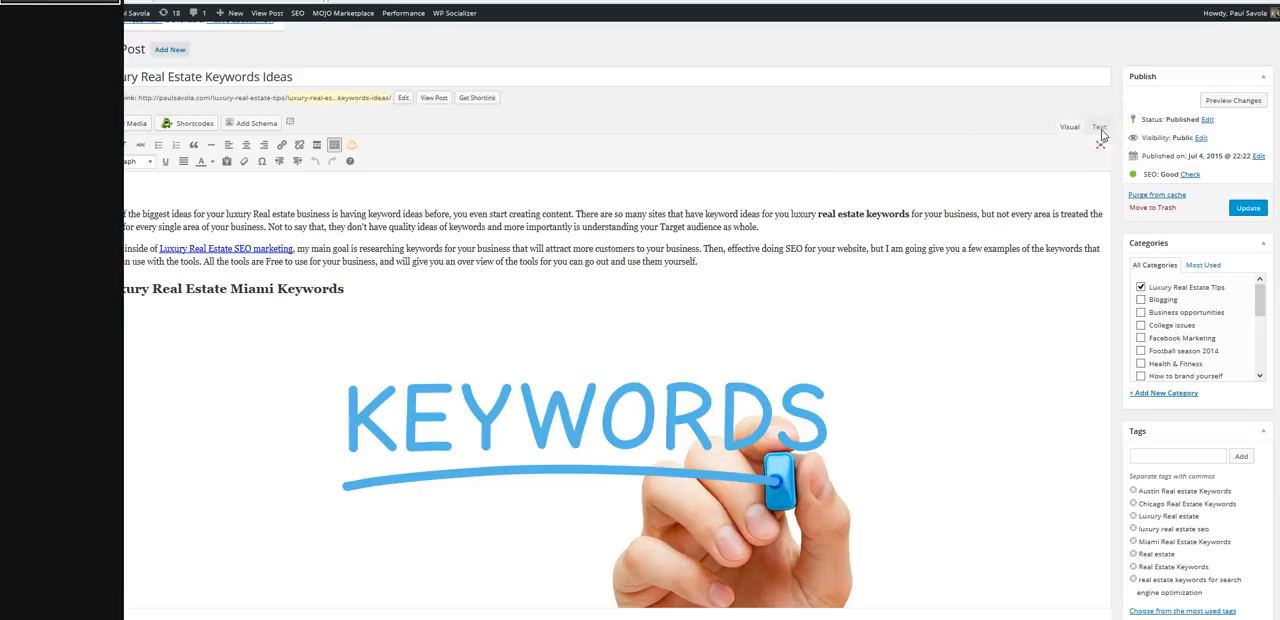
- Inspect the post's HTML source in the text view and return to the visual editor
{"action": "left_click", "coordinate": [1100, 133]}
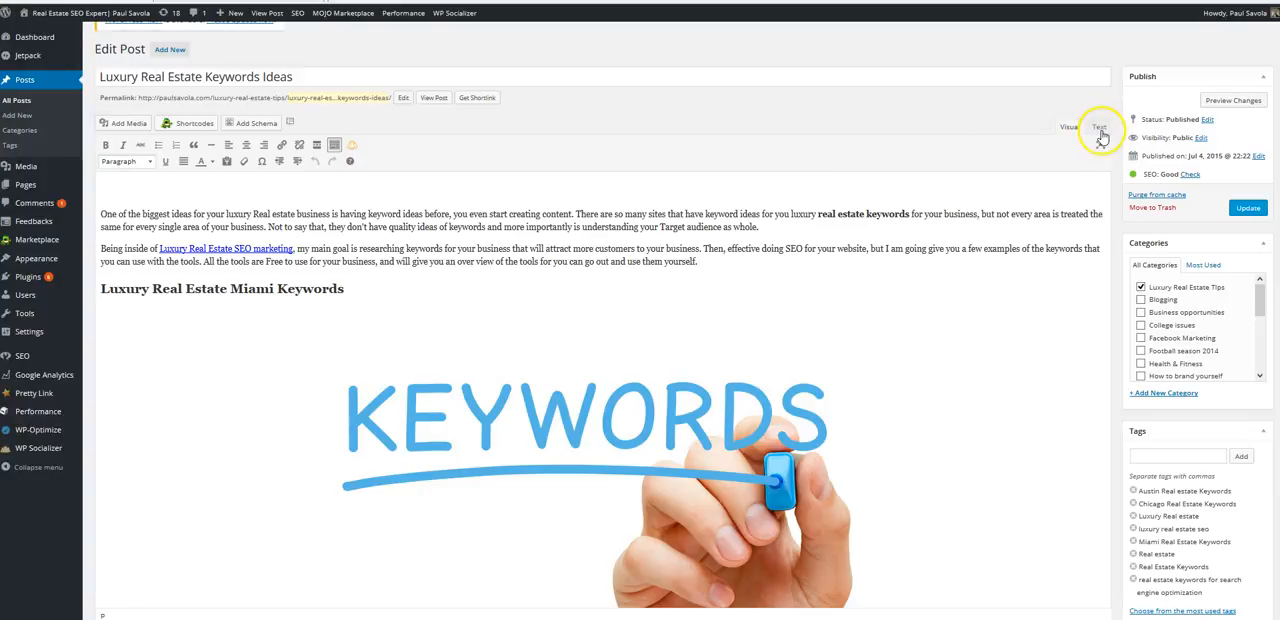
{"action": "left_click", "coordinate": [1100, 133]}
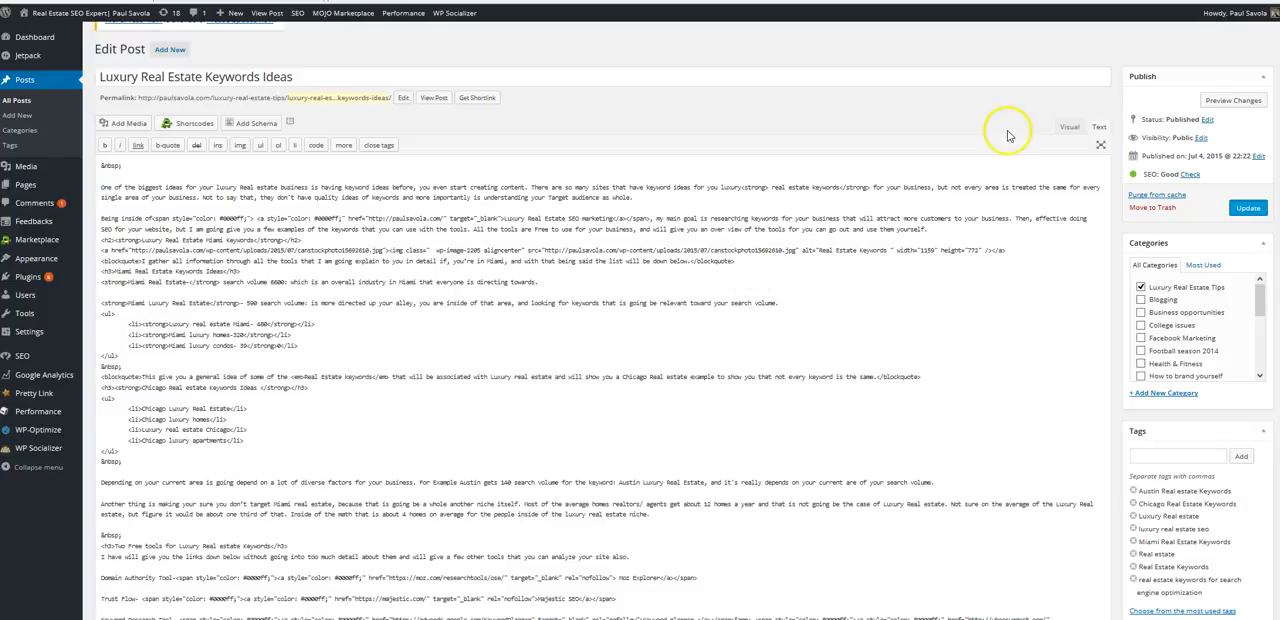
{"action": "left_click", "coordinate": [1069, 129]}
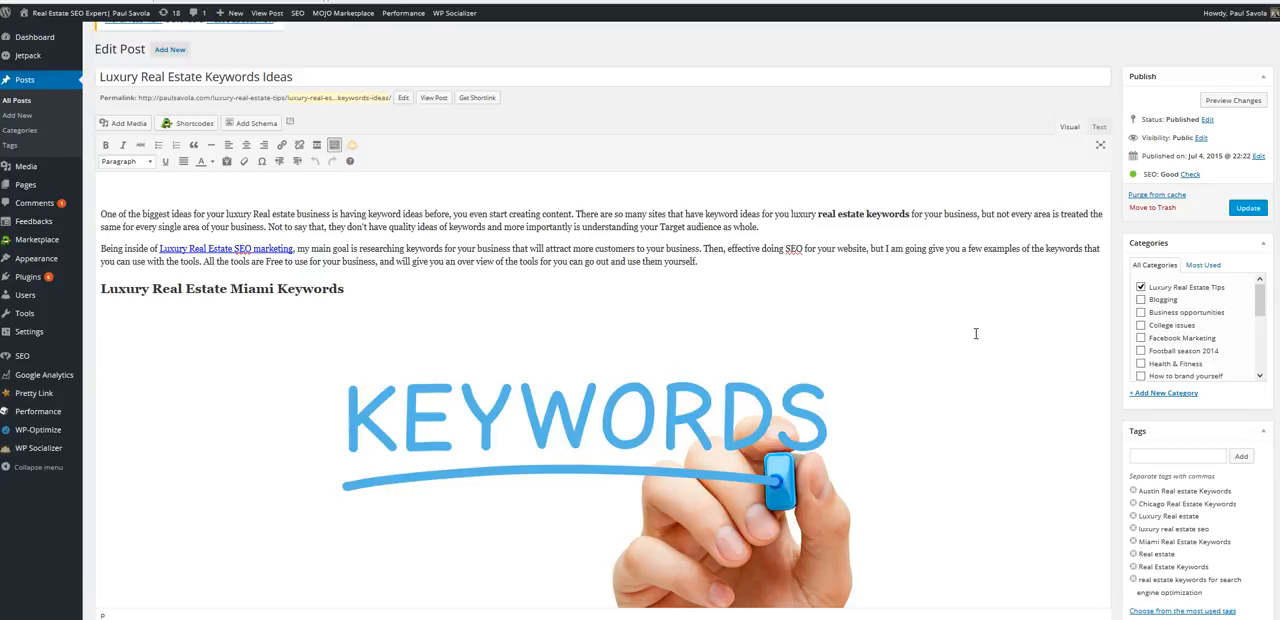
- Review the post body and its Yoast snippet preview, focus keyword, SEO title and meta description
{"action": "scroll", "coordinate": [976, 333], "scroll_direction": "down", "scroll_amount": 5}
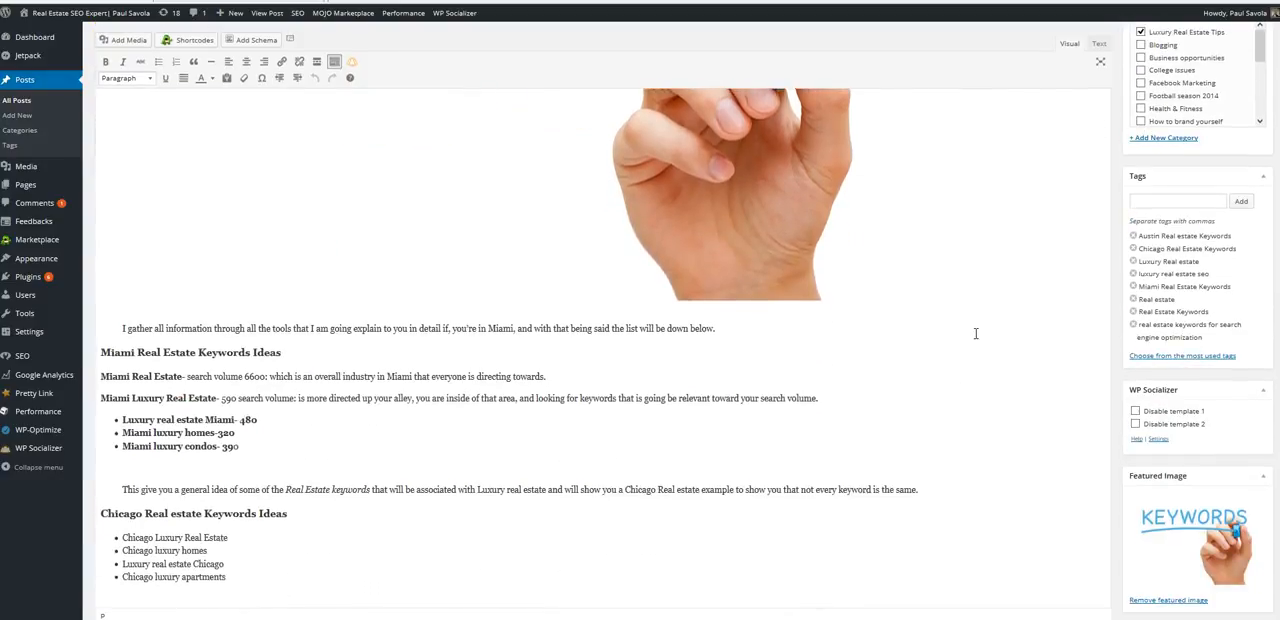
{"action": "scroll", "coordinate": [976, 333], "scroll_direction": "down", "scroll_amount": 10}
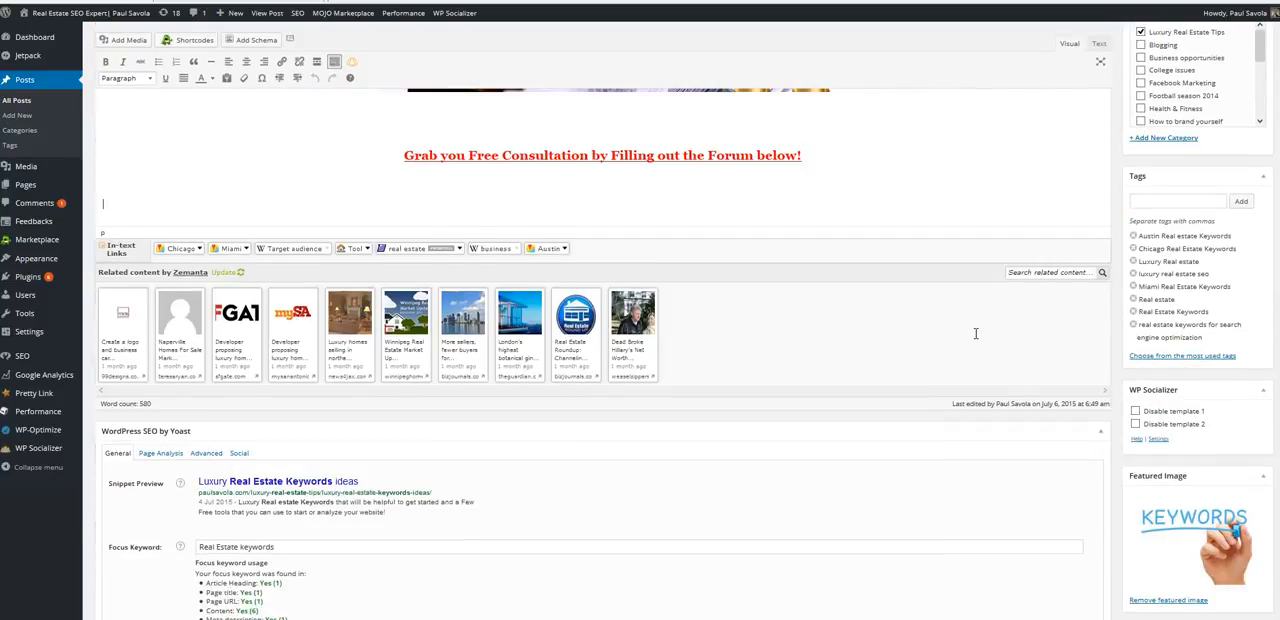
{"action": "scroll", "coordinate": [976, 333], "scroll_direction": "down", "scroll_amount": 1}
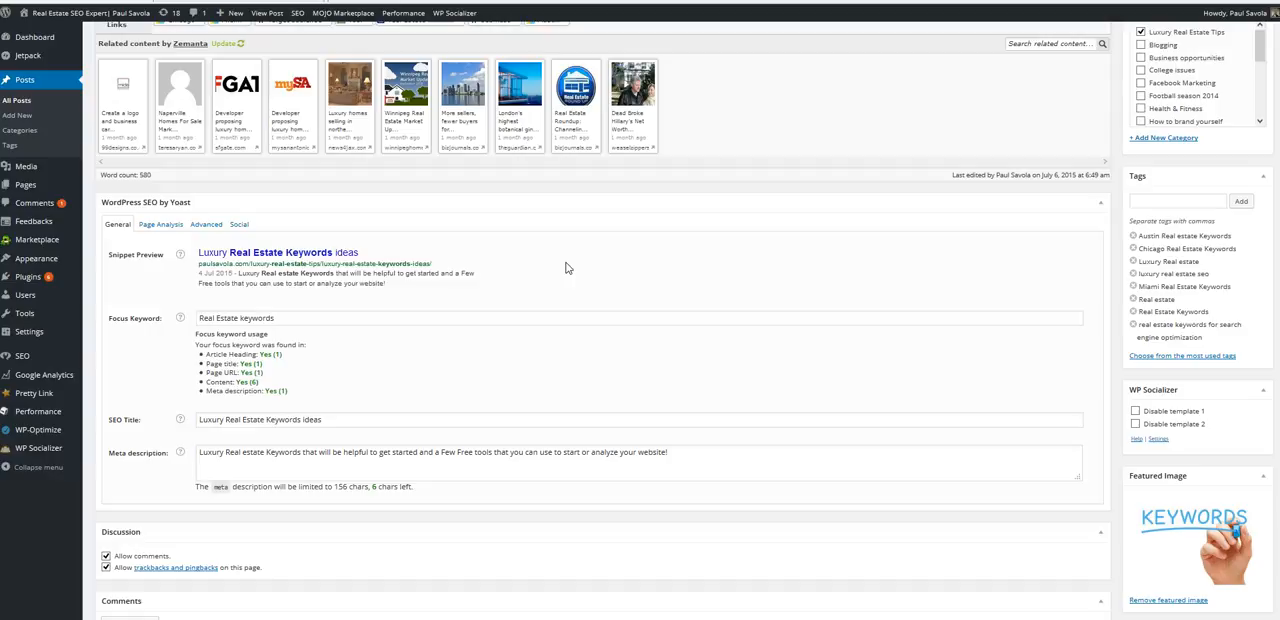
{"action": "scroll", "coordinate": [566, 268], "scroll_direction": "up", "scroll_amount": 10}
{"action": "scroll", "coordinate": [603, 350], "scroll_direction": "up", "scroll_amount": 20}
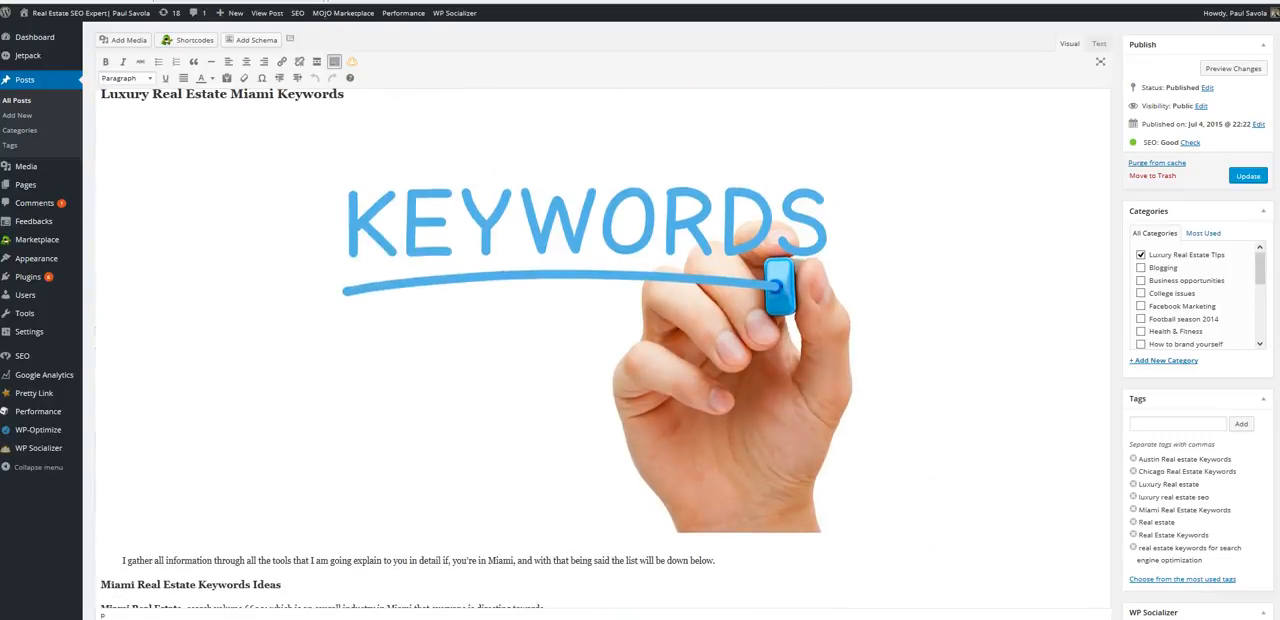
- Try "Austin Reaal estate keywords" as the KEYWORDS image's alternative text and close the image details without updating
{"action": "scroll", "coordinate": [566, 262], "scroll_direction": "up", "scroll_amount": 4}
{"action": "scroll", "coordinate": [566, 262], "scroll_direction": "down", "scroll_amount": 4}
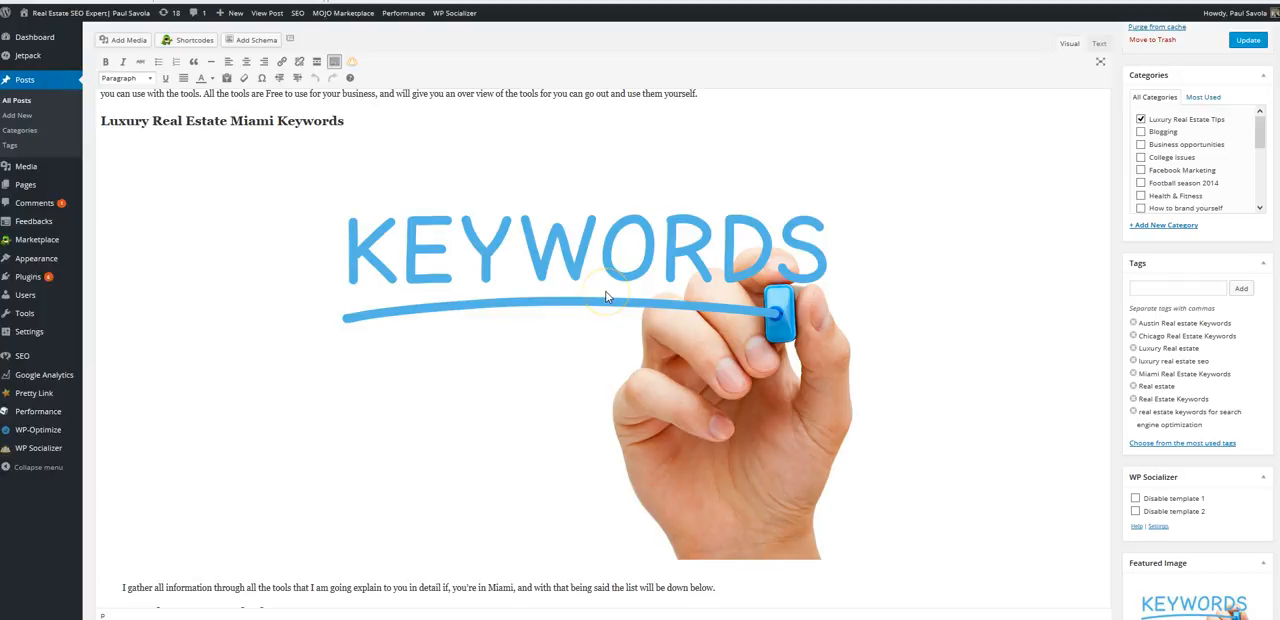
{"action": "left_click", "coordinate": [602, 292]}
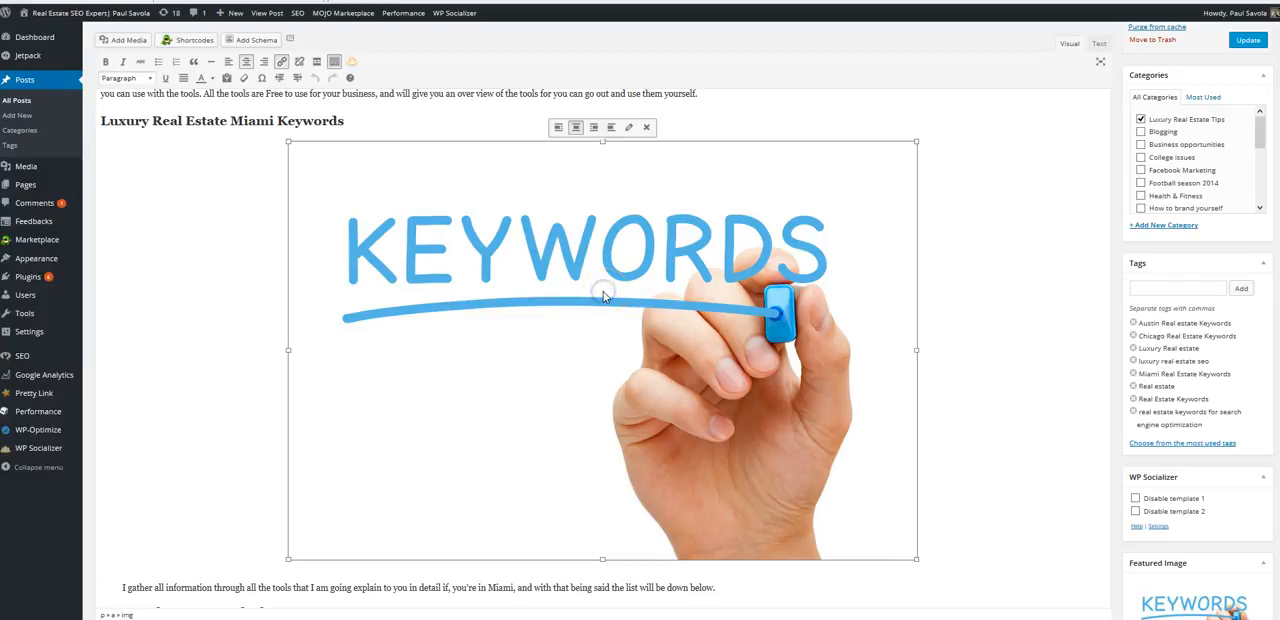
{"action": "left_click", "coordinate": [628, 127]}
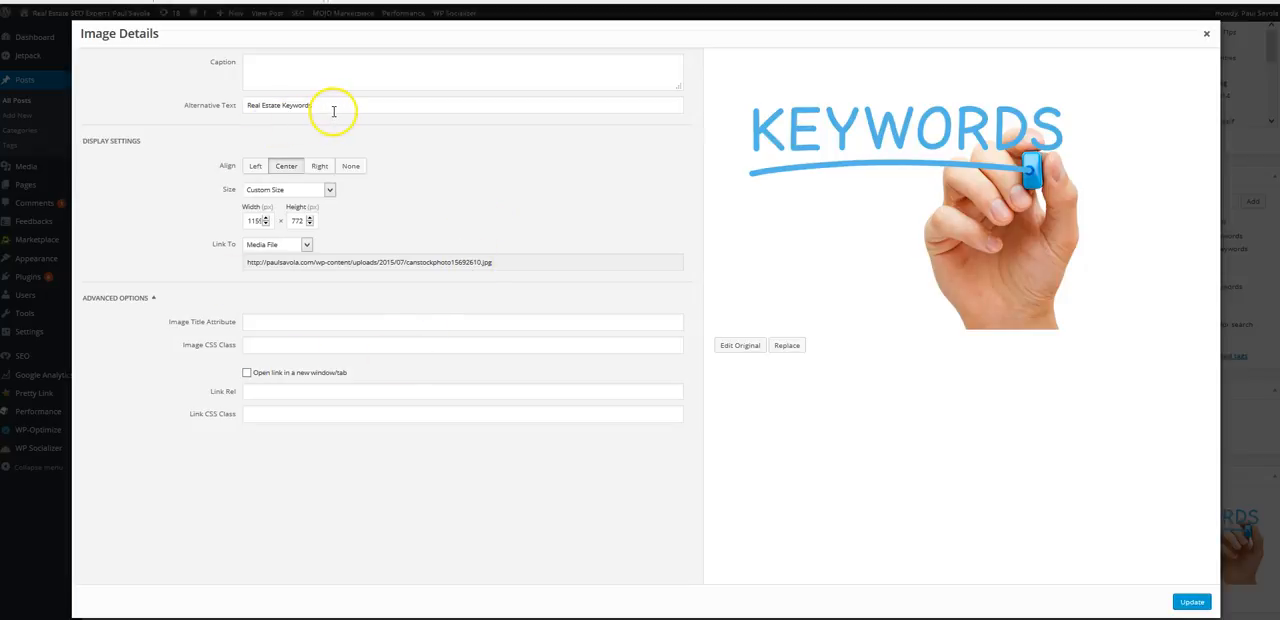
{"action": "left_click_drag", "start_coordinate": [333, 110], "coordinate": [243, 104]}
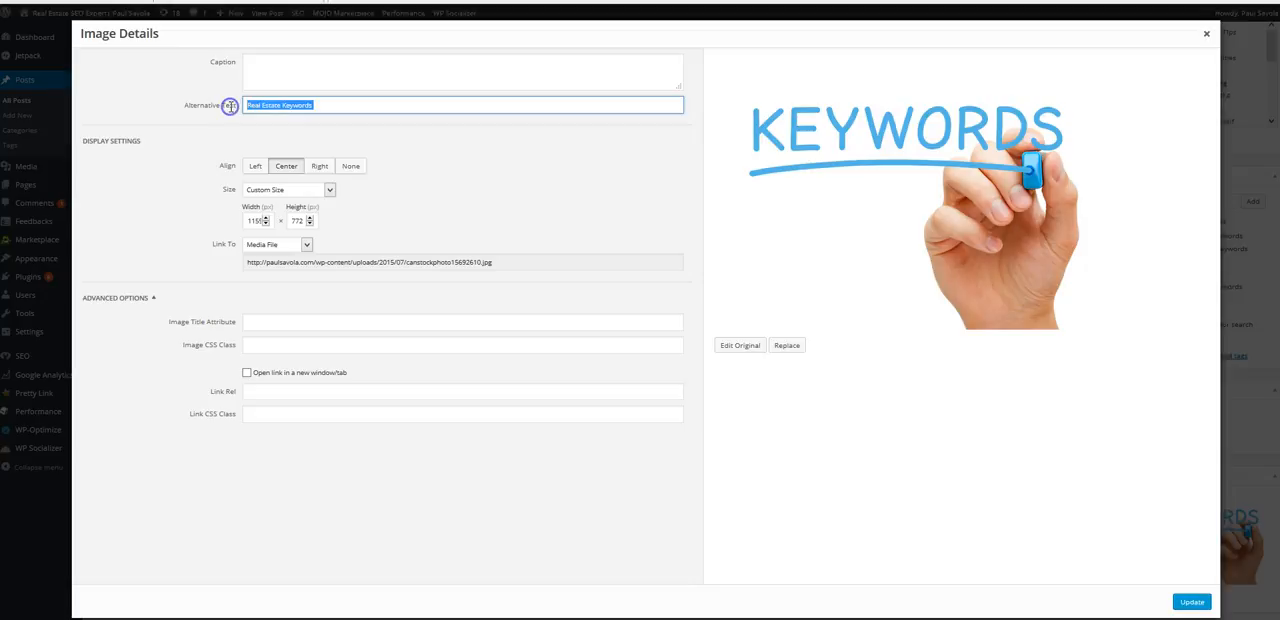
{"action": "type", "text": "your"}
{"action": "key", "text": "BackSpace"}
{"action": "key", "text": "BackSpace"}
{"action": "key", "text": "BackSpace"}
{"action": "key", "text": "BackSpace"}
{"action": "type", "text": "Austin Reaal estate keywor"}
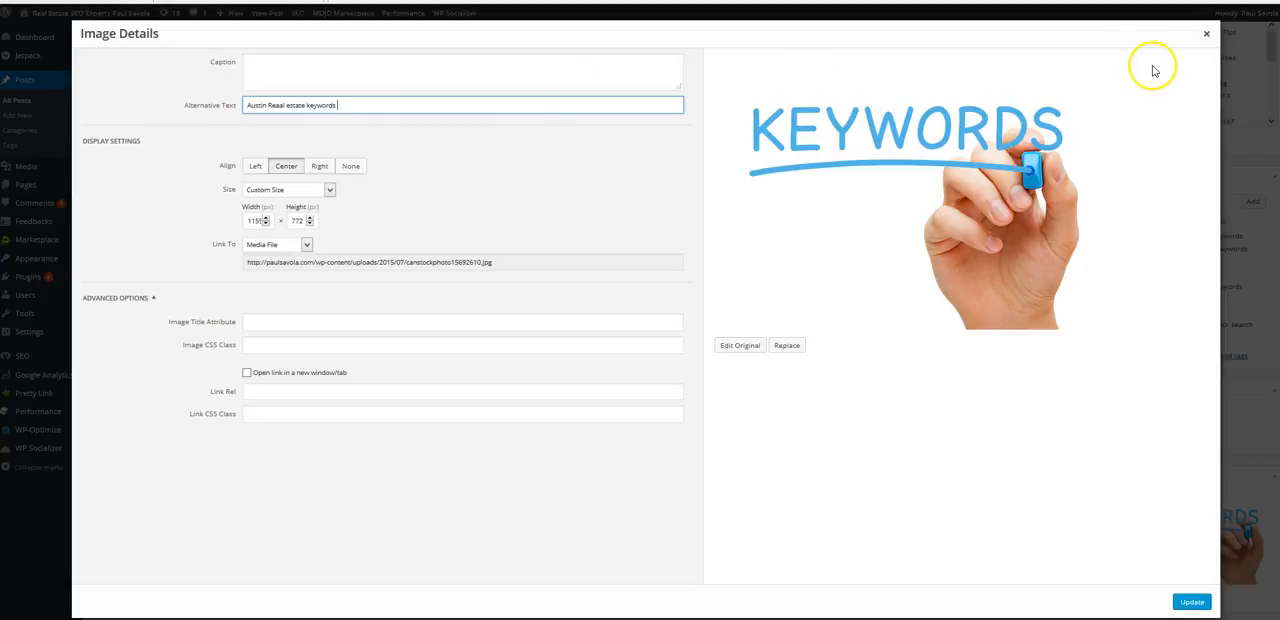
{"action": "left_click", "coordinate": [1208, 38]}
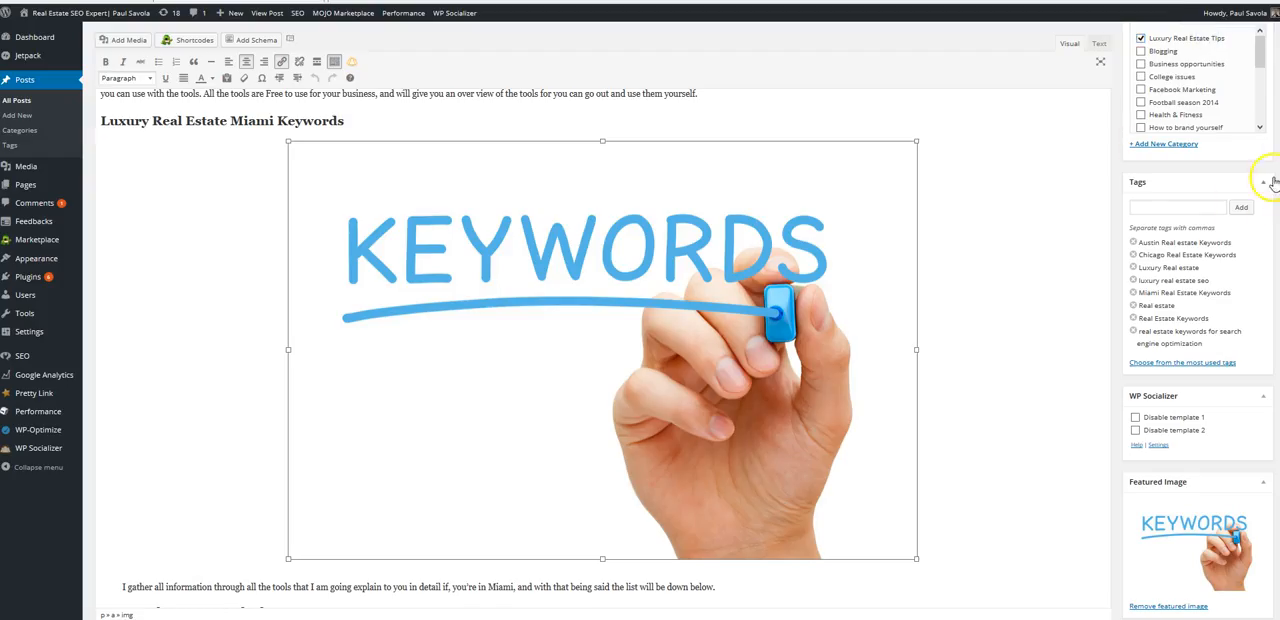
- Read through the post's Miami and Chicago keyword sections, the free tool links and the consultation banner
{"action": "scroll", "coordinate": [510, 348], "scroll_direction": "down", "scroll_amount": 8}
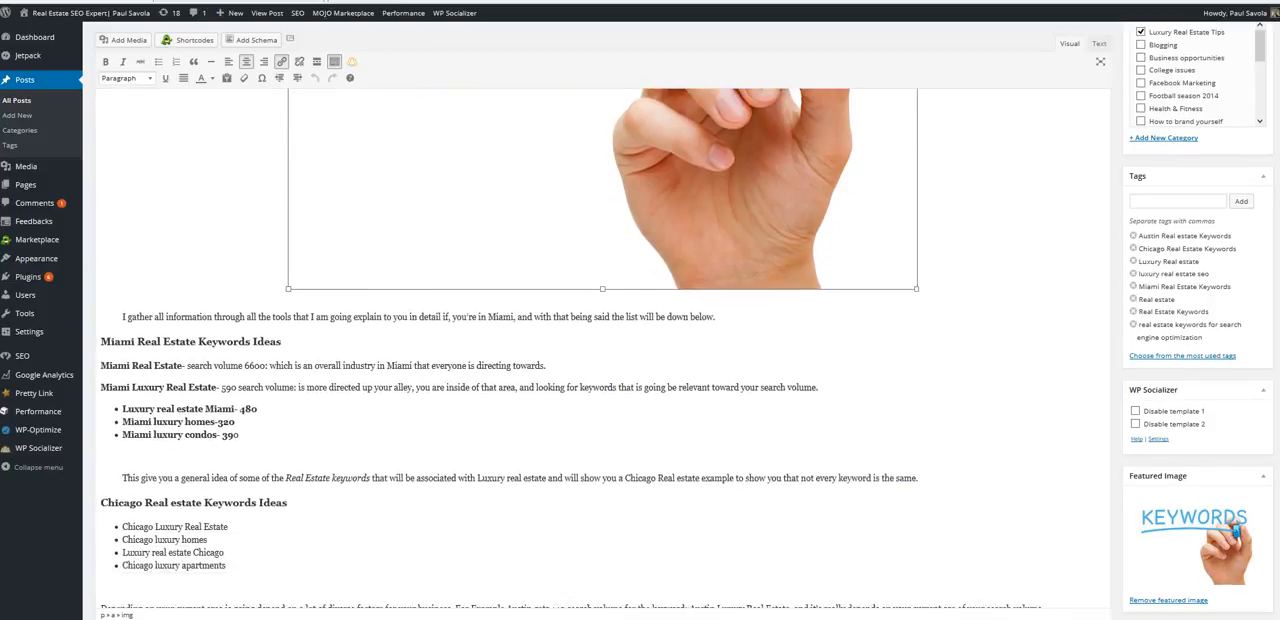
{"action": "scroll", "coordinate": [600, 350], "scroll_direction": "down", "scroll_amount": 6}
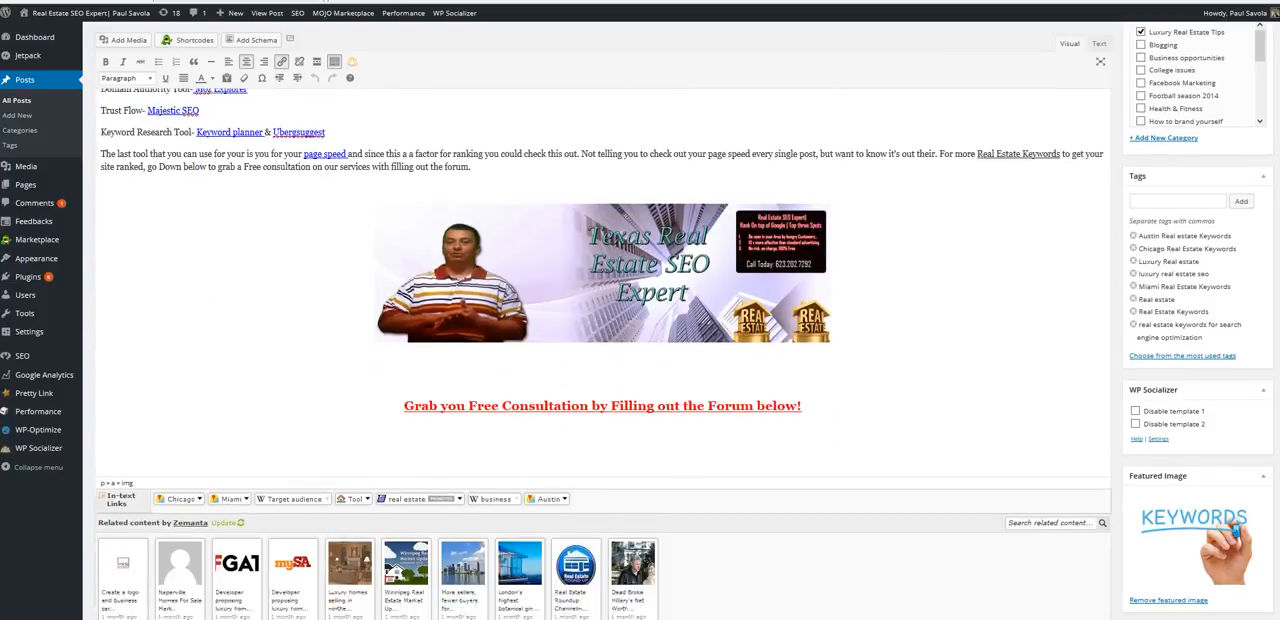
{"action": "scroll", "coordinate": [600, 350], "scroll_direction": "up", "scroll_amount": 7}
{"action": "scroll", "coordinate": [600, 350], "scroll_direction": "up", "scroll_amount": 10}
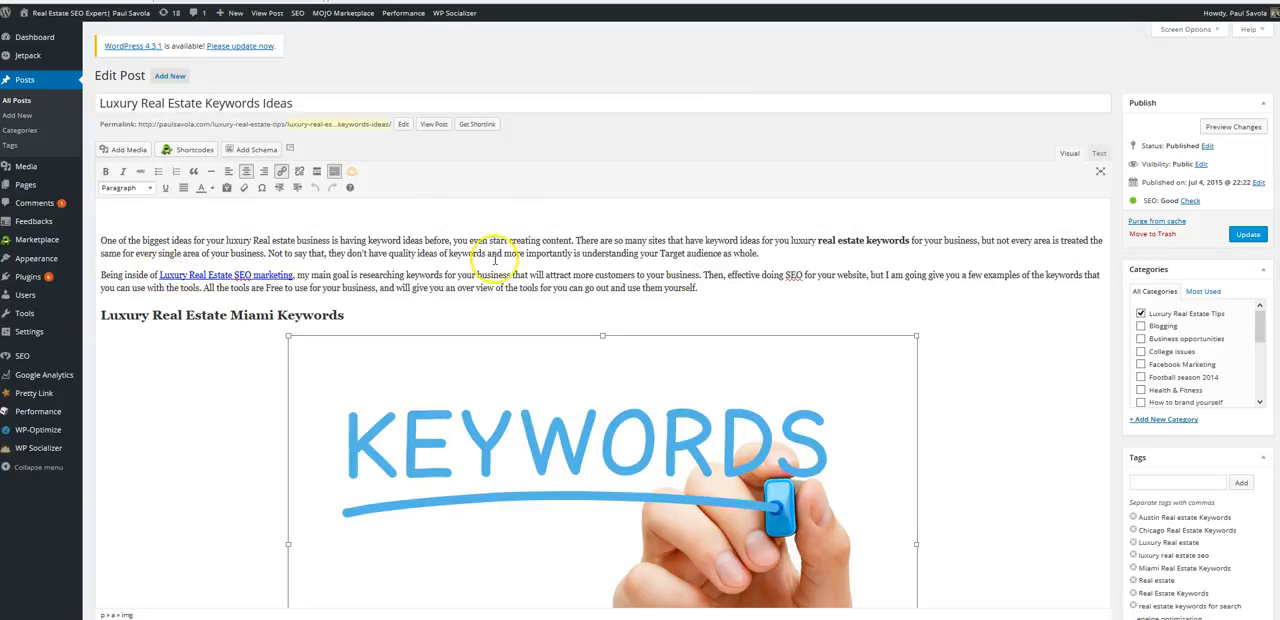
{"action": "scroll", "coordinate": [1261, 127], "scroll_direction": "down", "scroll_amount": 3}
{"action": "scroll", "coordinate": [600, 350], "scroll_direction": "down", "scroll_amount": 6}
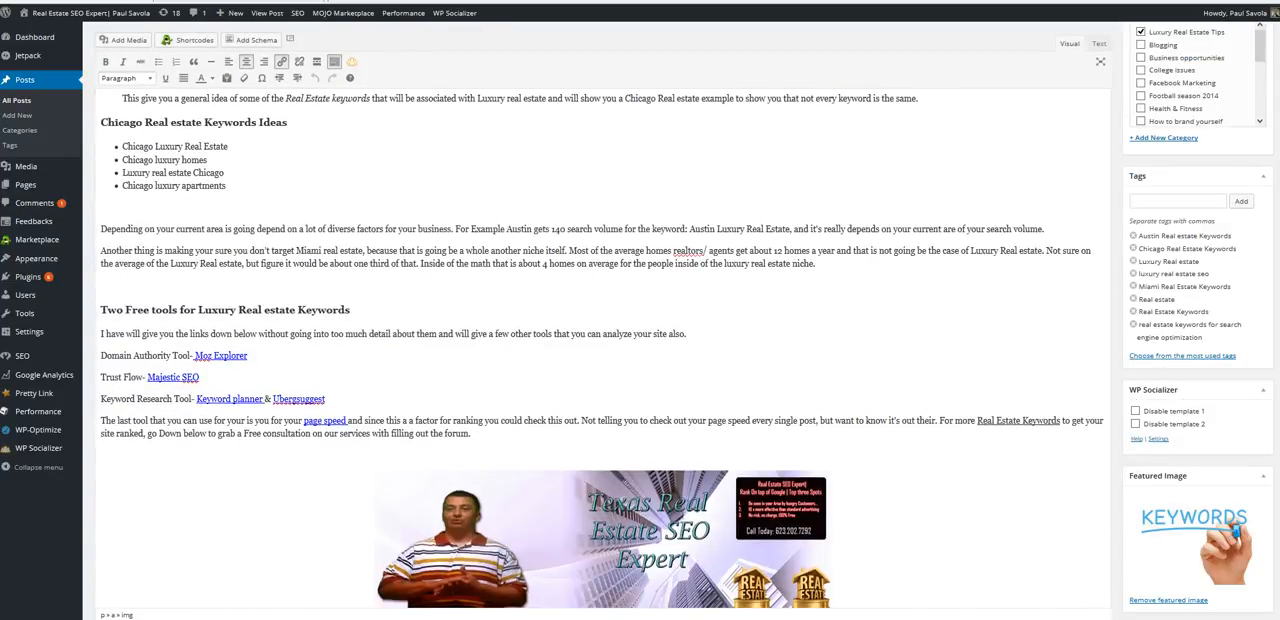
{"action": "key", "text": "super+c"}
{"action": "scroll", "coordinate": [390, 306], "scroll_direction": "up", "scroll_amount": 10}
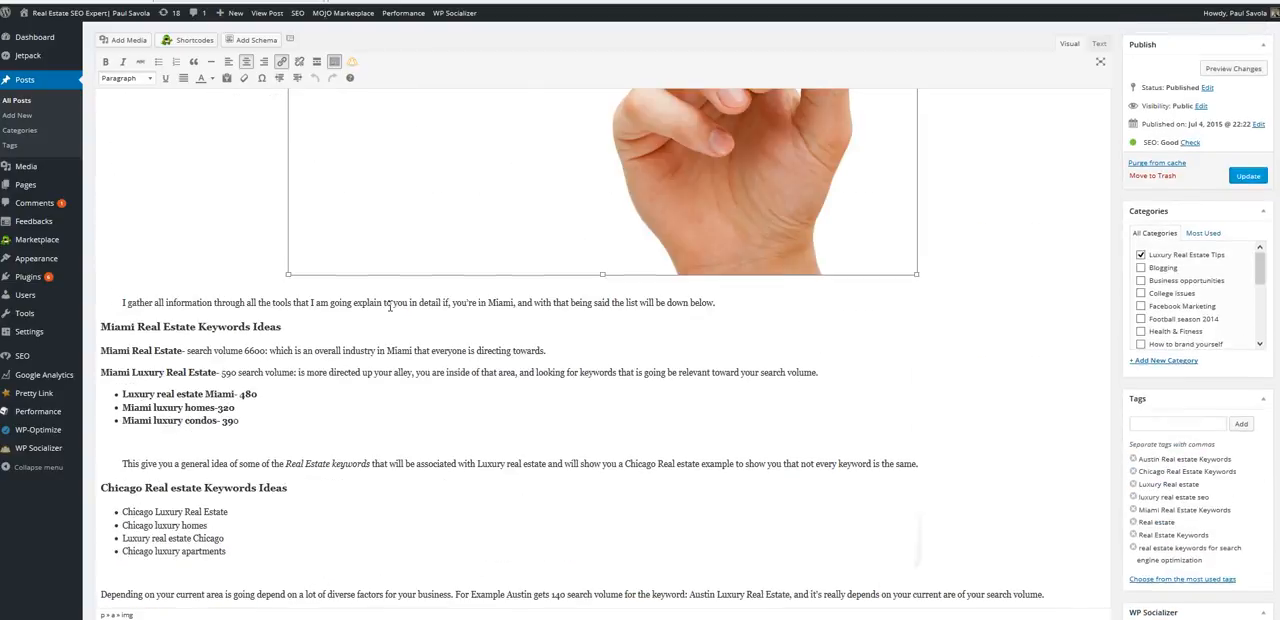
{"action": "scroll", "coordinate": [390, 306], "scroll_direction": "down", "scroll_amount": 6}
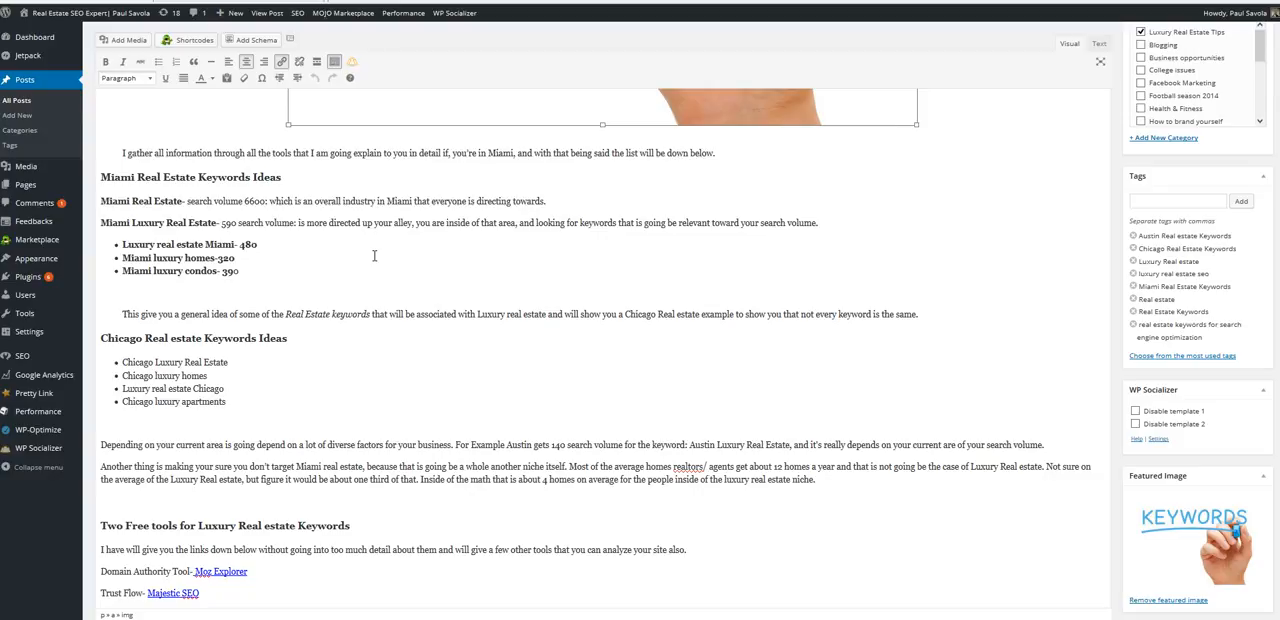
{"action": "scroll", "coordinate": [374, 256], "scroll_direction": "down", "scroll_amount": 2}
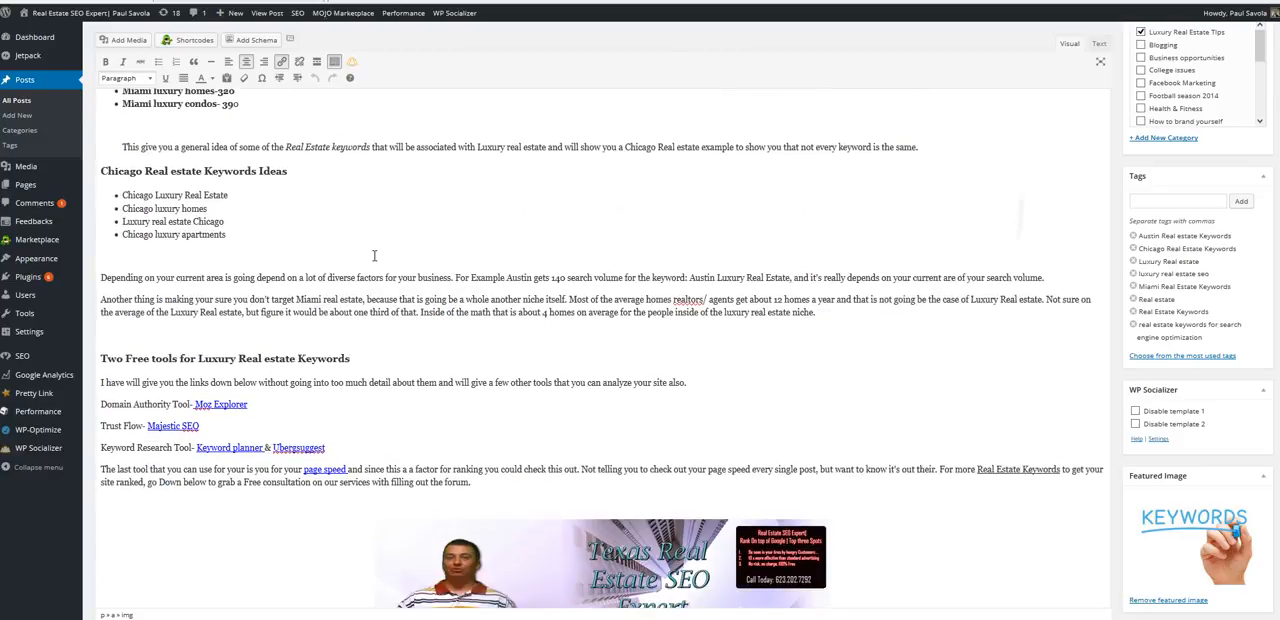
{"action": "scroll", "coordinate": [374, 256], "scroll_direction": "down", "scroll_amount": 1}
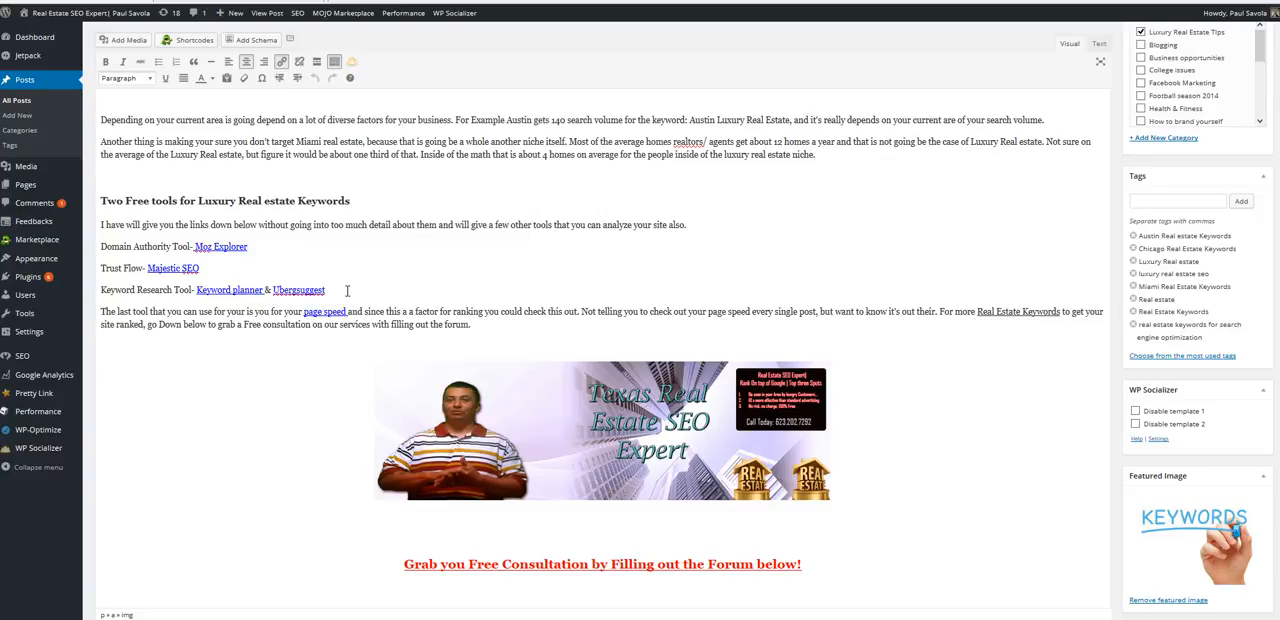
{"action": "scroll", "coordinate": [347, 290], "scroll_direction": "up", "scroll_amount": 5}
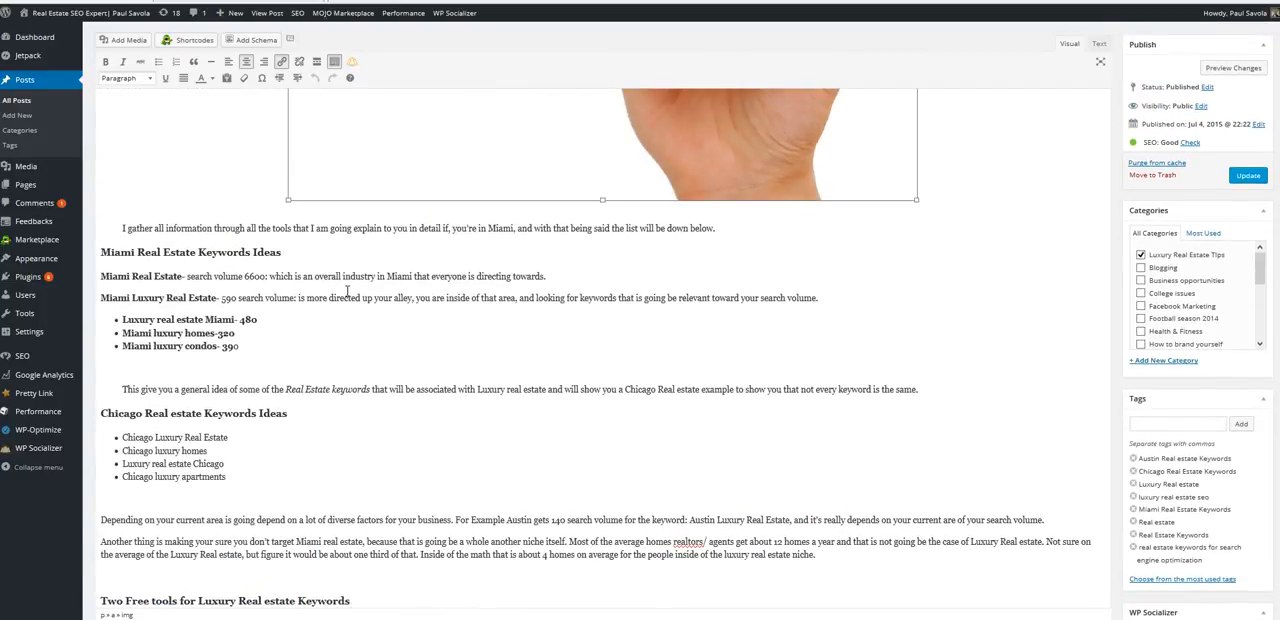
{"action": "scroll", "coordinate": [347, 290], "scroll_direction": "up", "scroll_amount": 5}
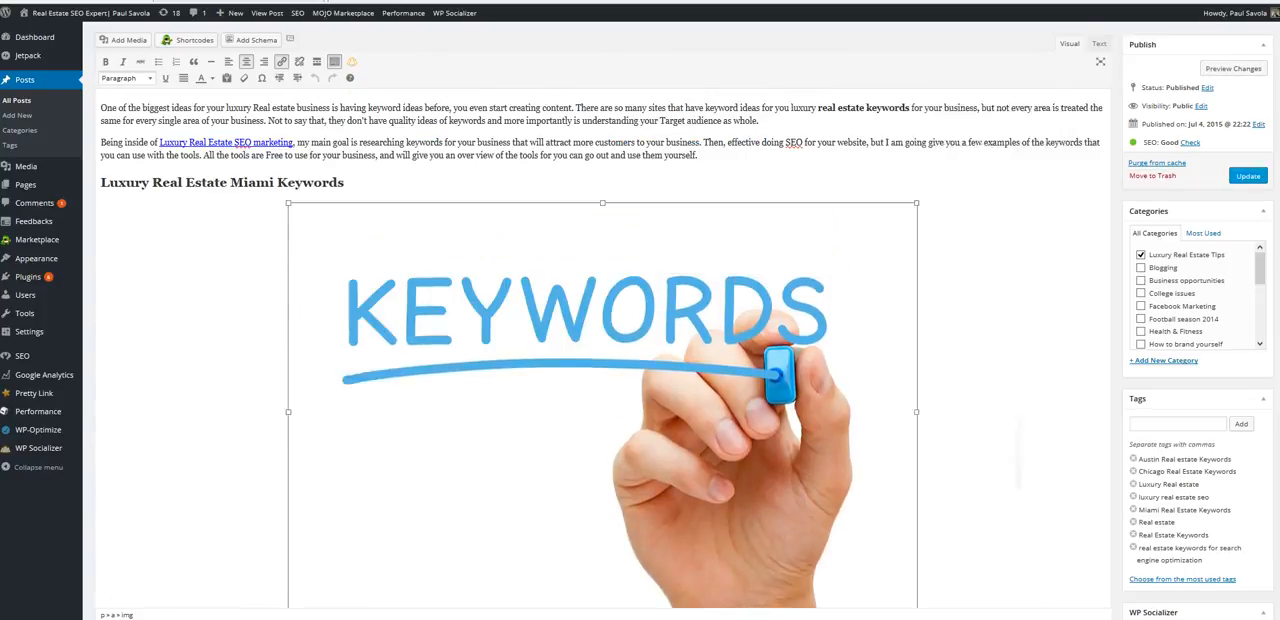
{"action": "scroll", "coordinate": [347, 291], "scroll_direction": "up", "scroll_amount": 1}
- Highlight the bold "real estate keywords" in the opening paragraph and the italic "Real Estate keywords" in the quoted sentence above the Chicago heading
{"action": "scroll", "coordinate": [347, 291], "scroll_direction": "down", "scroll_amount": 1}
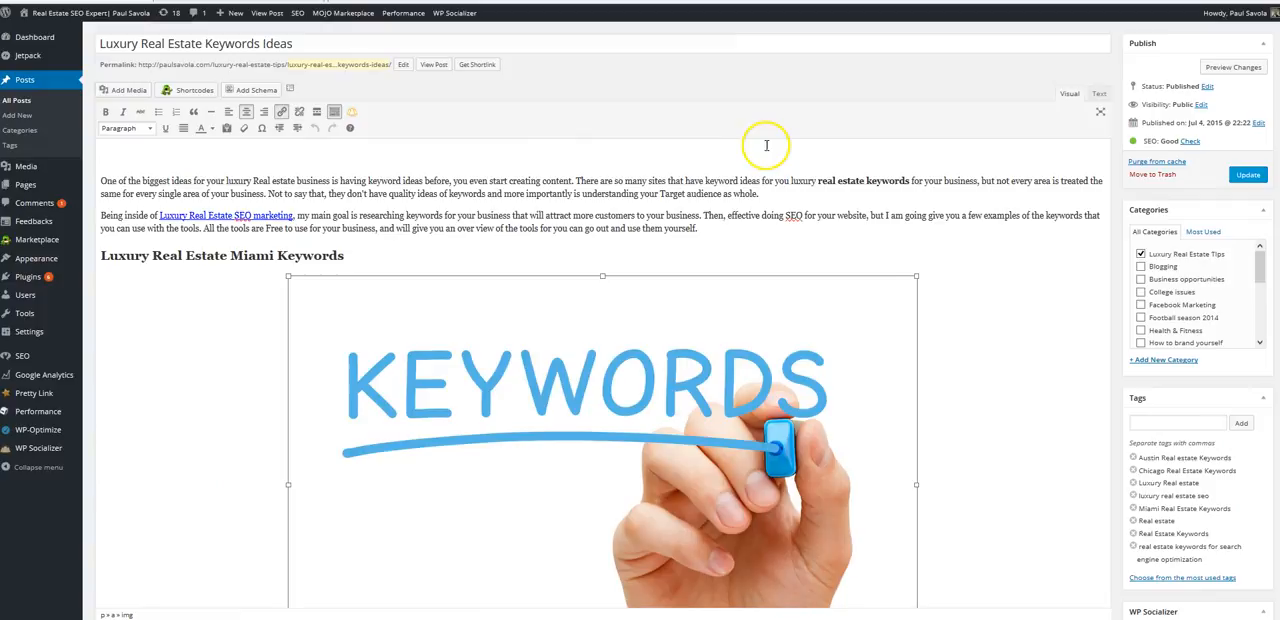
{"action": "left_click_drag", "start_coordinate": [910, 180], "coordinate": [818, 181]}
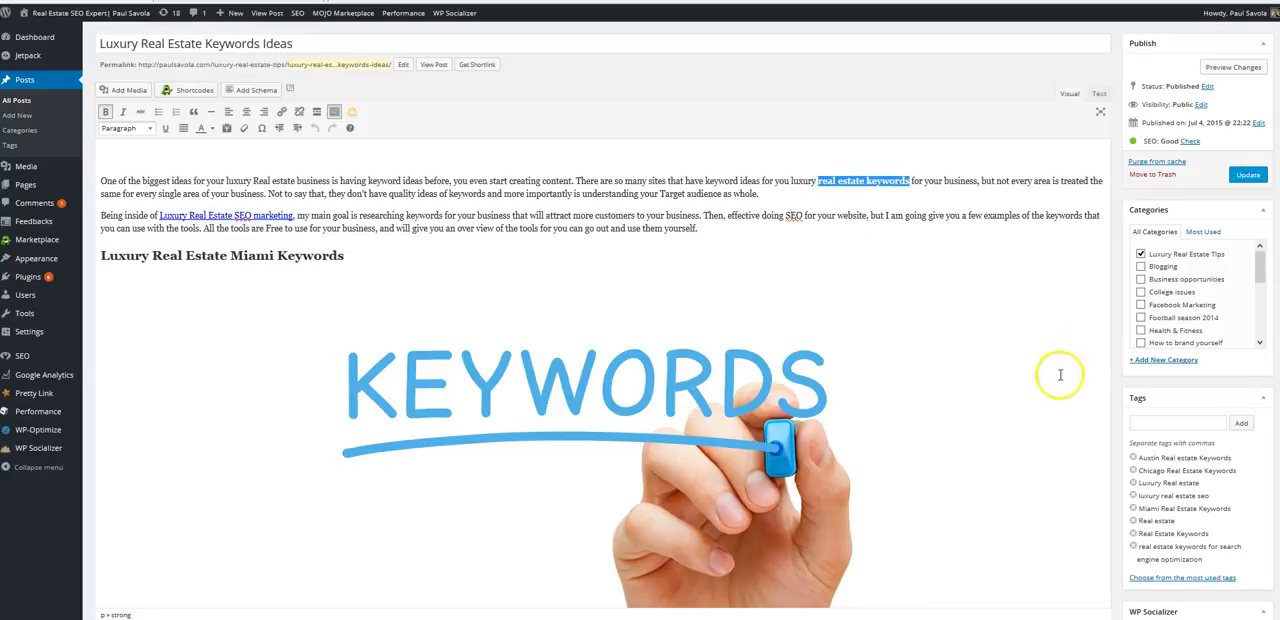
{"action": "scroll", "coordinate": [600, 350], "scroll_direction": "down", "scroll_amount": 8}
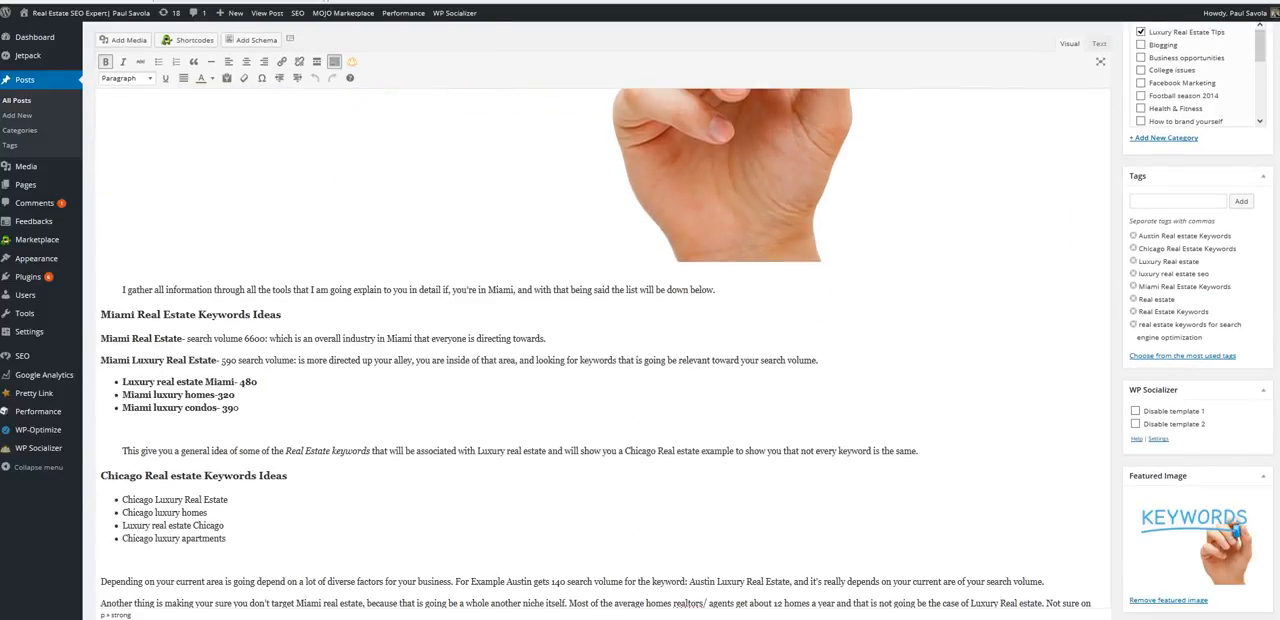
{"action": "scroll", "coordinate": [600, 350], "scroll_direction": "down", "scroll_amount": 3}
{"action": "scroll", "coordinate": [634, 172], "scroll_direction": "down", "scroll_amount": 1}
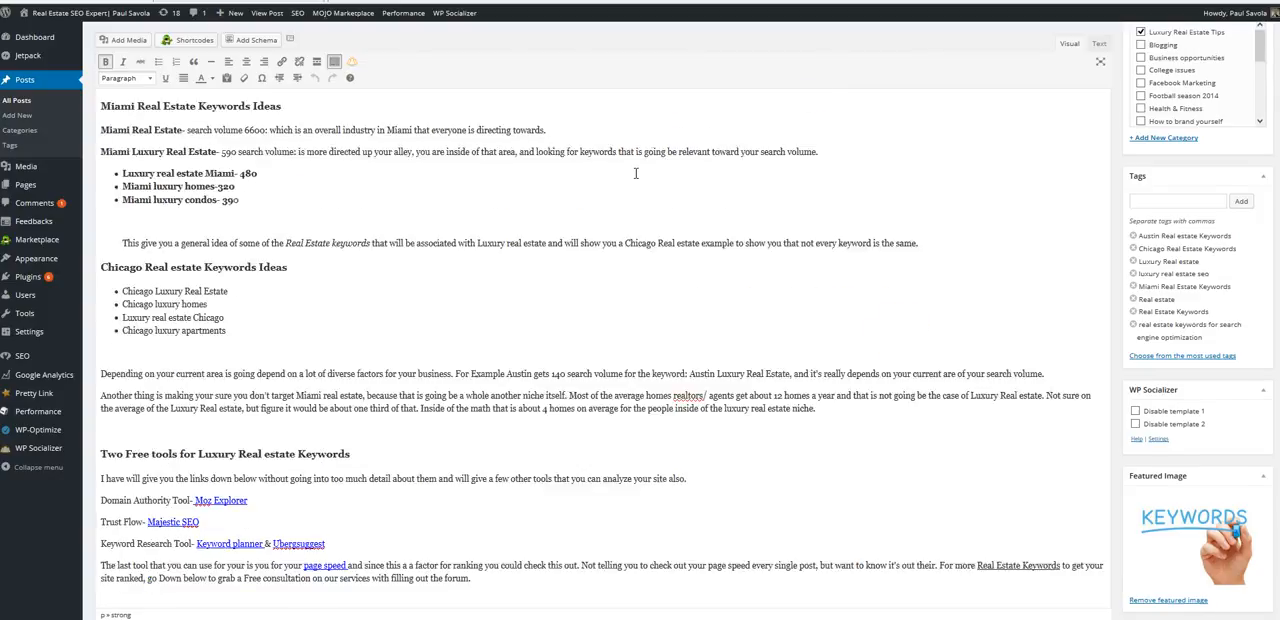
{"action": "scroll", "coordinate": [620, 172], "scroll_direction": "up", "scroll_amount": 1}
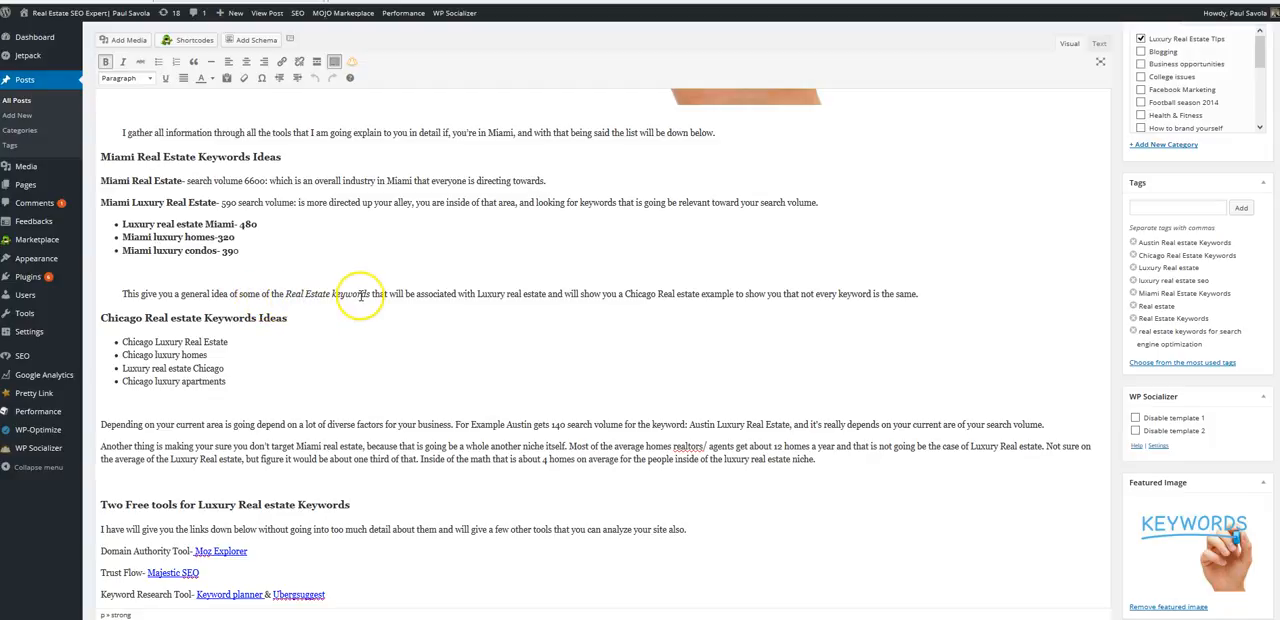
{"action": "left_click_drag", "start_coordinate": [372, 296], "coordinate": [285, 294]}
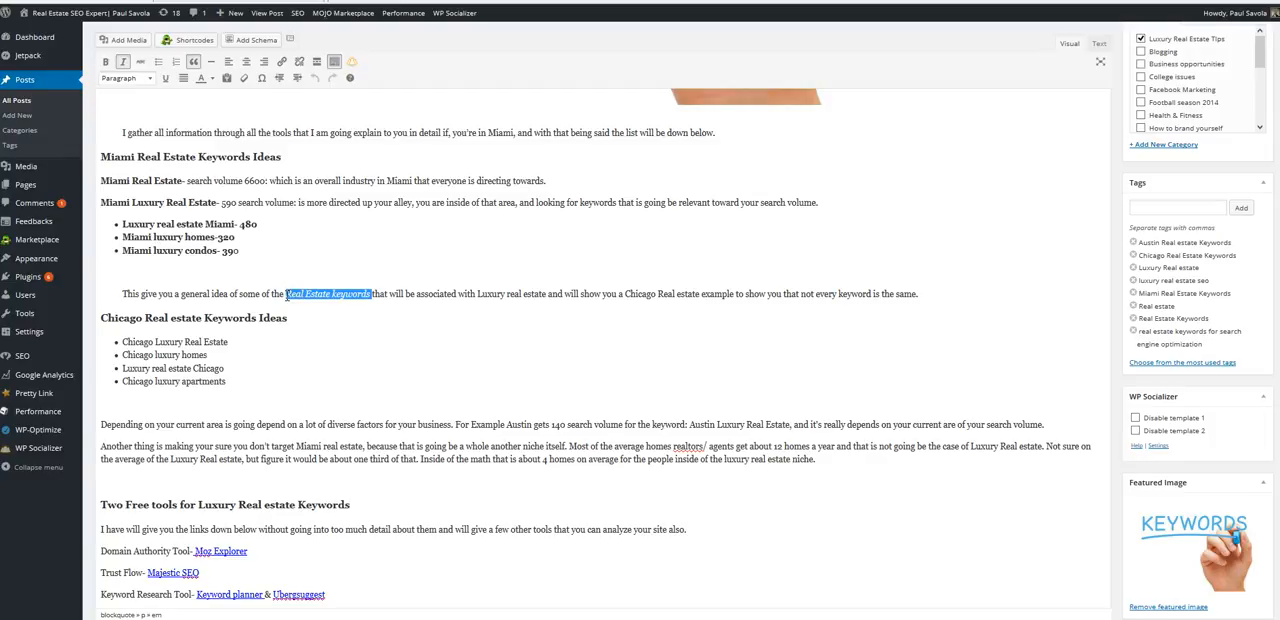
{"action": "scroll", "coordinate": [286, 296], "scroll_direction": "down", "scroll_amount": 5}
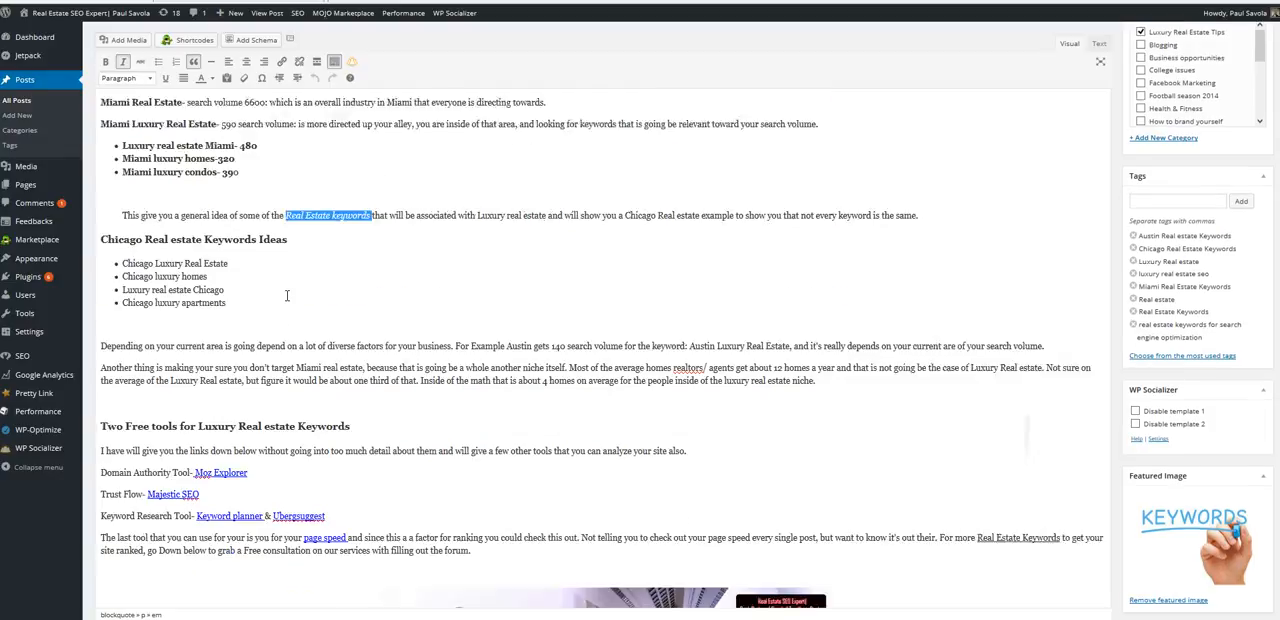
{"action": "scroll", "coordinate": [287, 297], "scroll_direction": "up", "scroll_amount": 3}
{"action": "scroll", "coordinate": [287, 297], "scroll_direction": "up", "scroll_amount": 1}
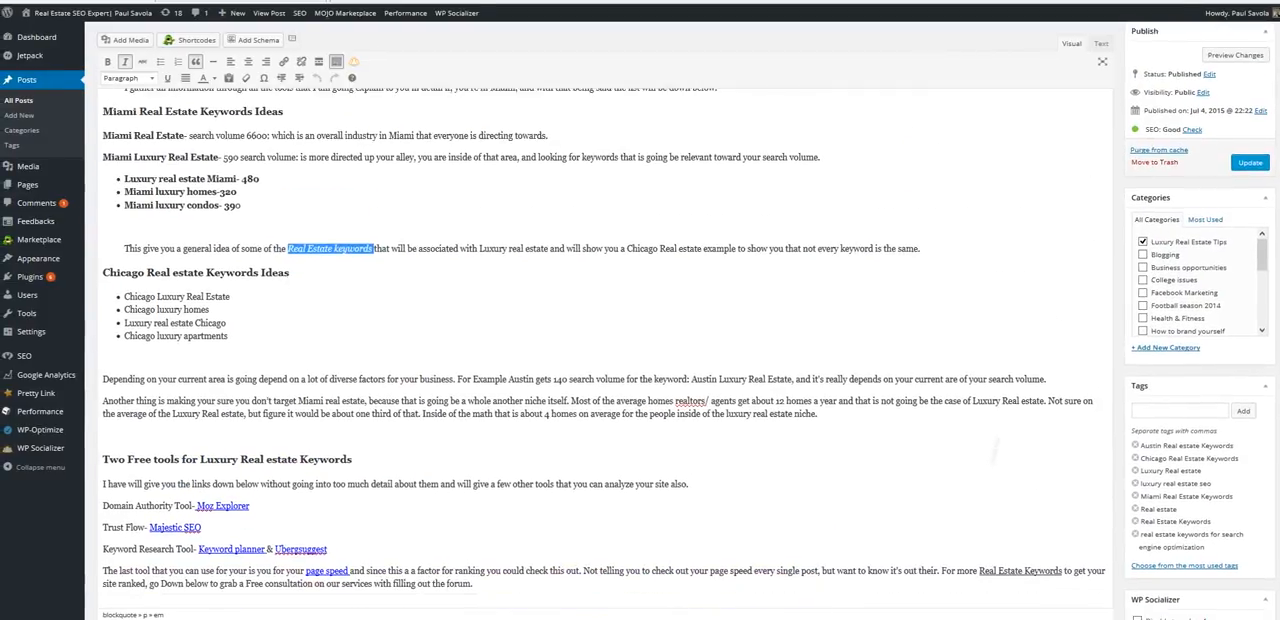
- Review the underlined "Real Estate Keywords" in the closing paragraph, the consultation banner and the post title
{"action": "scroll", "coordinate": [285, 295], "scroll_direction": "down", "scroll_amount": 3}
{"action": "scroll", "coordinate": [283, 295], "scroll_direction": "down", "scroll_amount": 2}
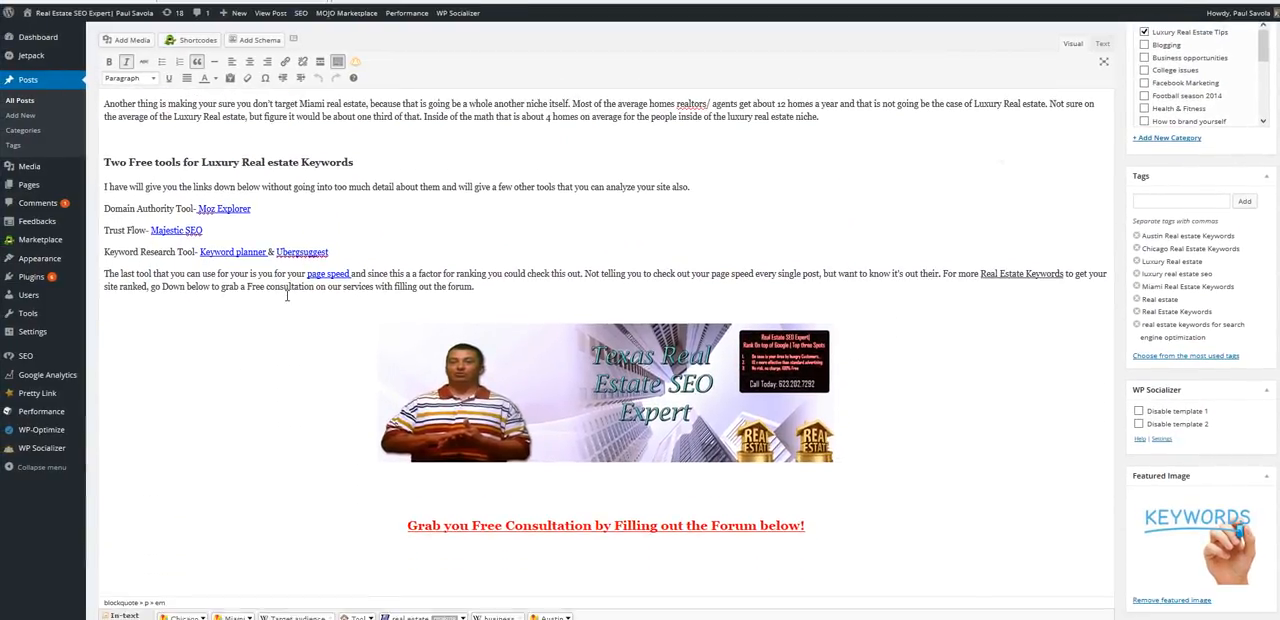
{"action": "left_click", "coordinate": [494, 283]}
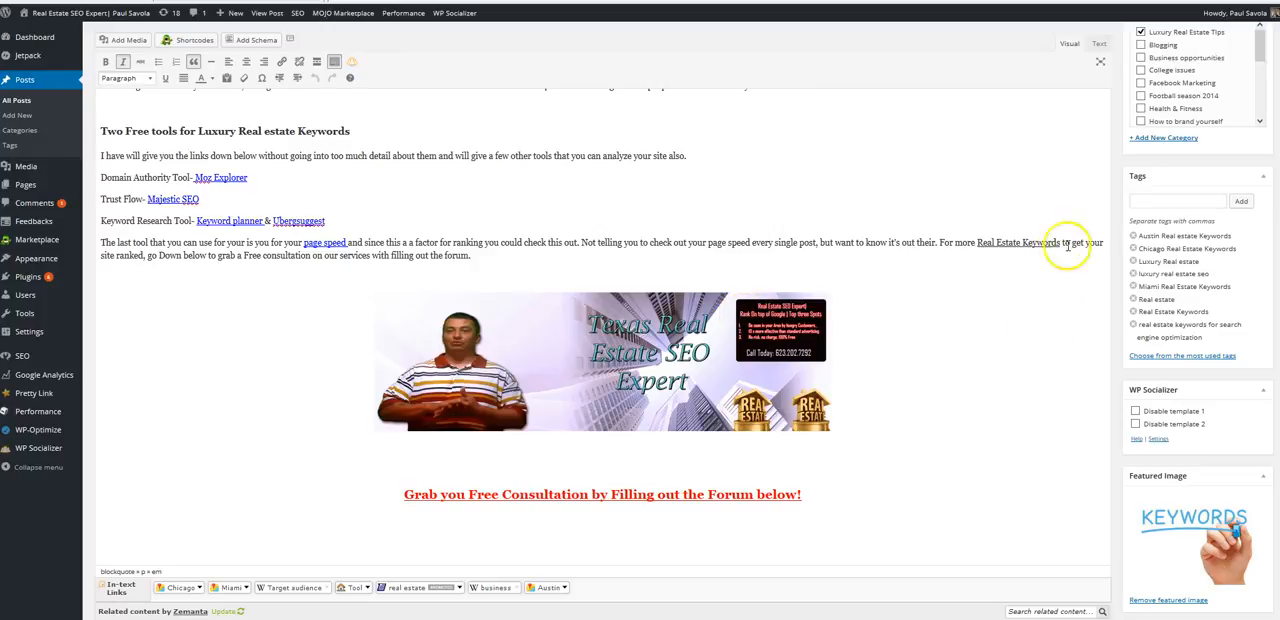
{"action": "scroll", "coordinate": [600, 350], "scroll_direction": "up", "scroll_amount": 15}
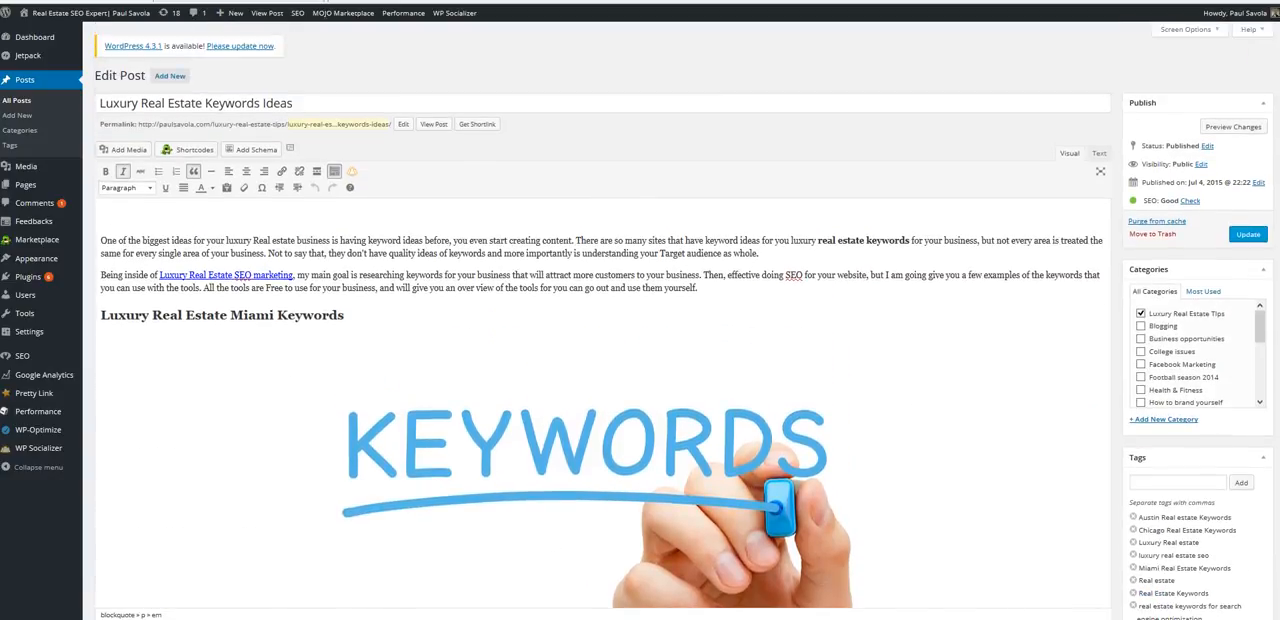
{"action": "left_click", "coordinate": [314, 105]}
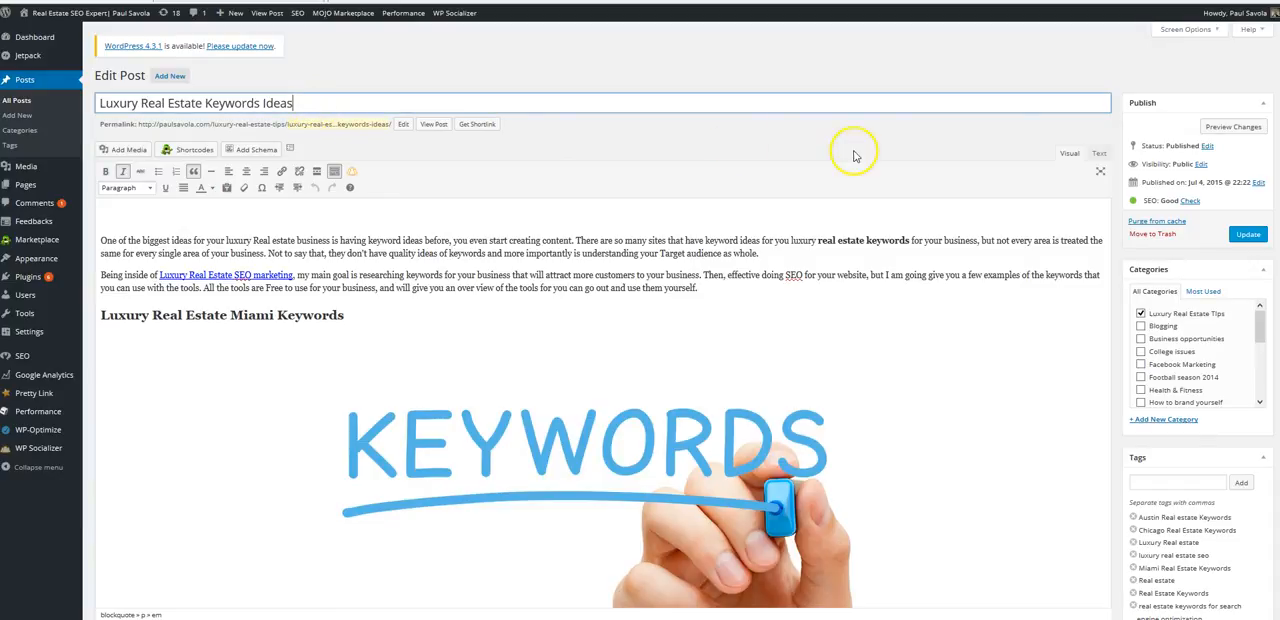
- Replace the post's Yoast SEO title with "Metro Detroit SEO in Michigan"
{"action": "left_click_drag", "start_coordinate": [1000, 308], "coordinate": [1275, 258]}
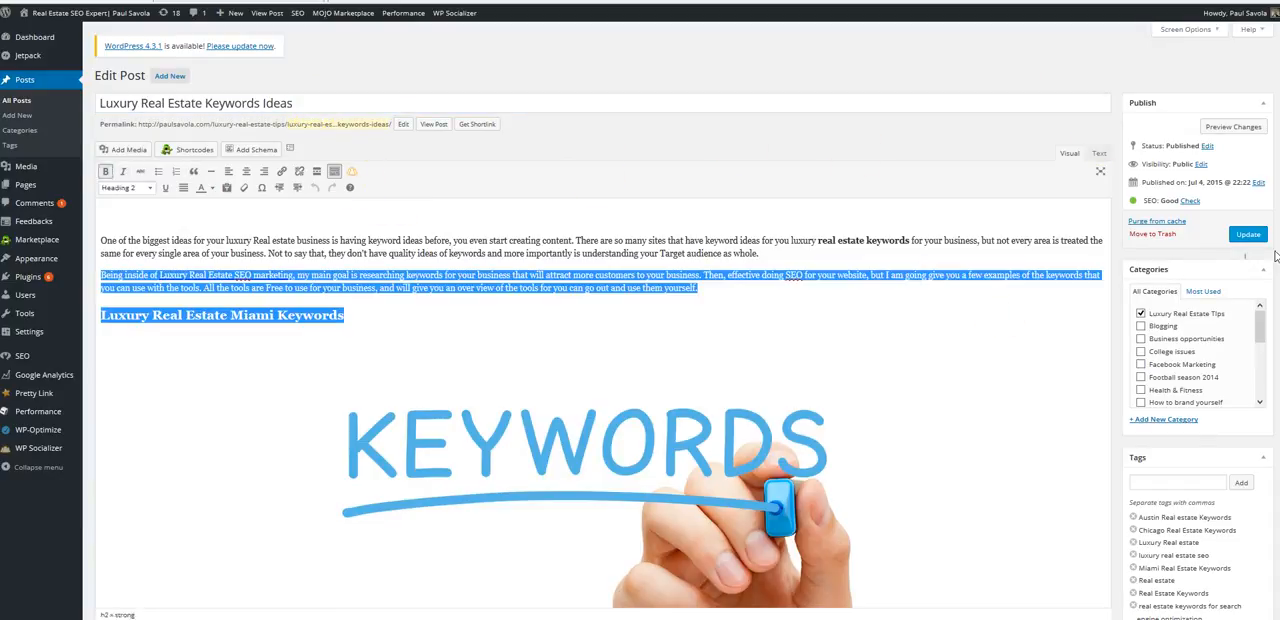
{"action": "scroll", "coordinate": [1275, 258], "scroll_direction": "down", "scroll_amount": 10}
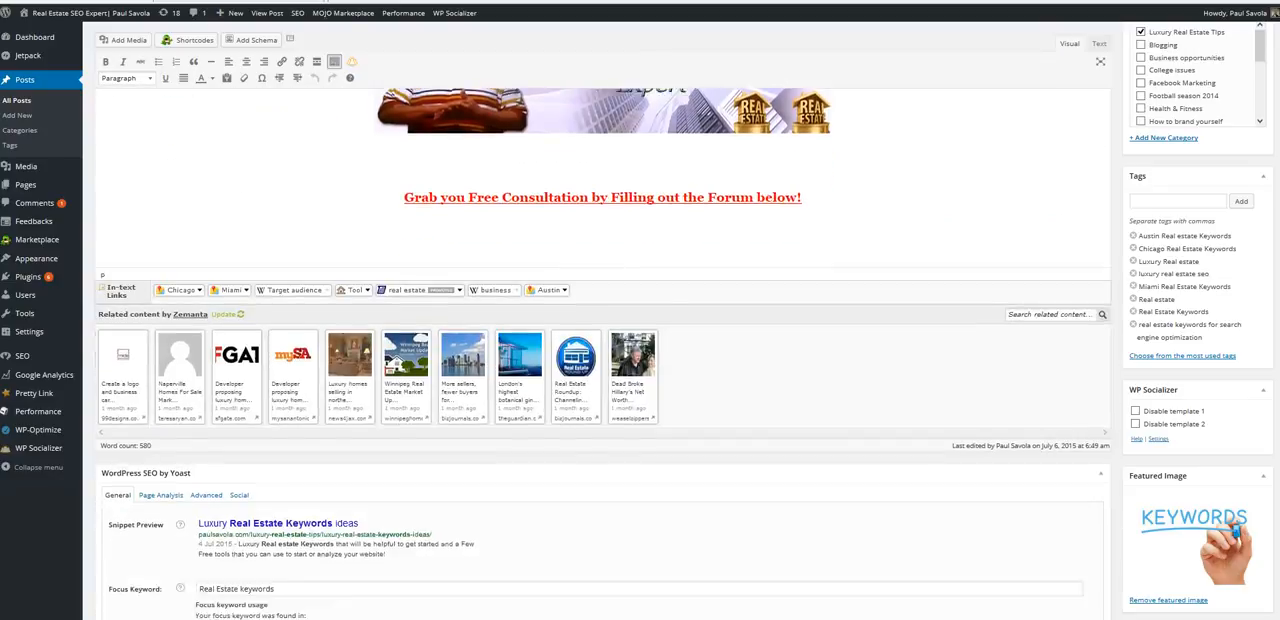
{"action": "scroll", "coordinate": [1275, 258], "scroll_direction": "down", "scroll_amount": 5}
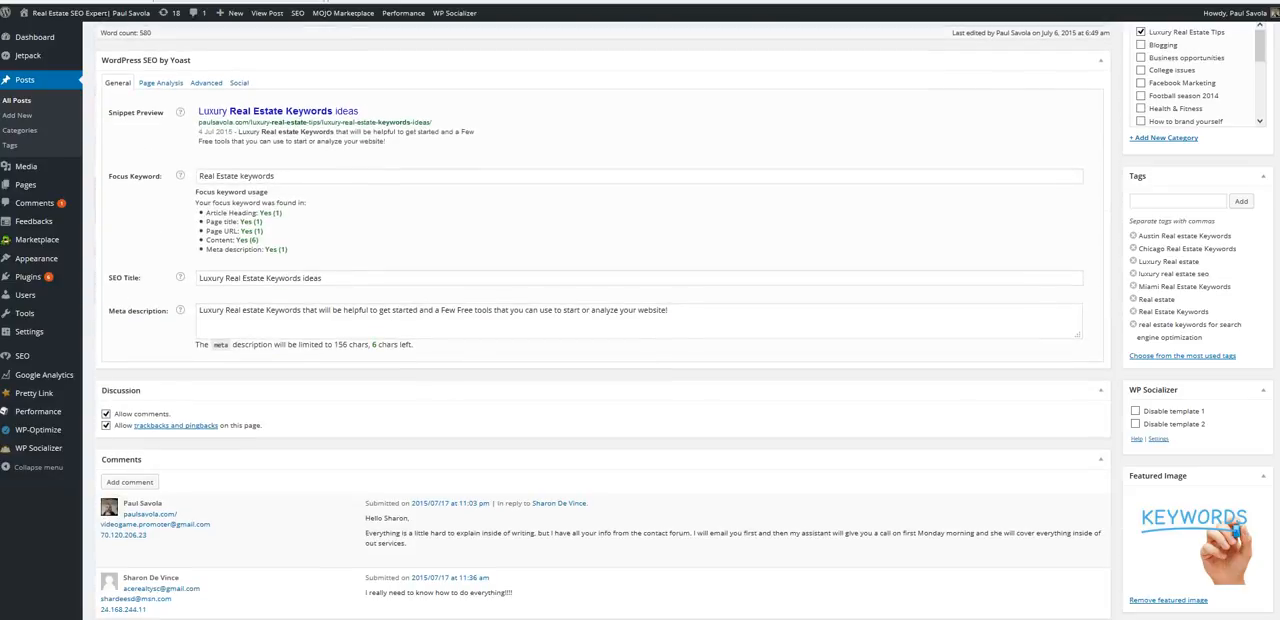
{"action": "left_click", "coordinate": [332, 275]}
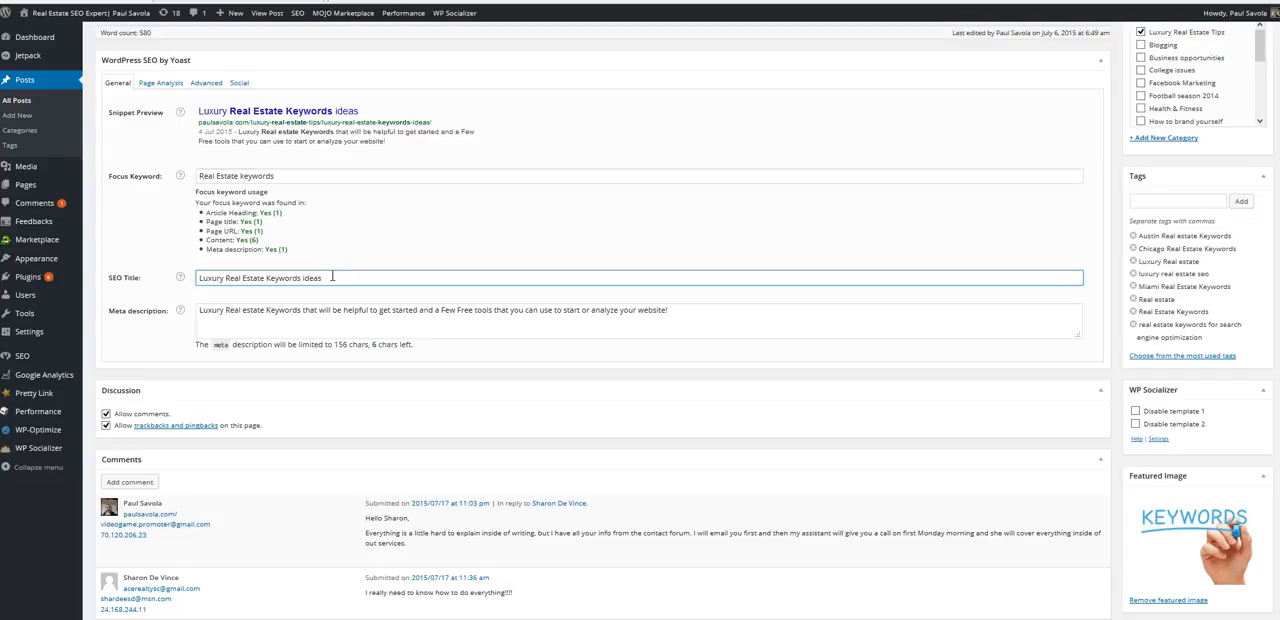
{"action": "key", "text": "BackSpace"}
{"action": "key", "text": "BackSpace"}
{"action": "key", "text": "BackSpace"}
{"action": "key", "text": "BackSpace"}
{"action": "key", "text": "BackSpace"}
{"action": "key", "text": "BackSpace"}
{"action": "key", "text": "BackSpace"}
{"action": "key", "text": "BackSpace"}
{"action": "key", "text": "BackSpace"}
{"action": "key", "text": "BackSpace"}
{"action": "key", "text": "BackSpace"}
{"action": "key", "text": "BackSpace"}
{"action": "key", "text": "BackSpace"}
{"action": "key", "text": "BackSpace"}
{"action": "key", "text": "BackSpace"}
{"action": "key", "text": "BackSpace"}
{"action": "key", "text": "BackSpace"}
{"action": "key", "text": "BackSpace"}
{"action": "key", "text": "BackSpace"}
{"action": "key", "text": "BackSpace"}
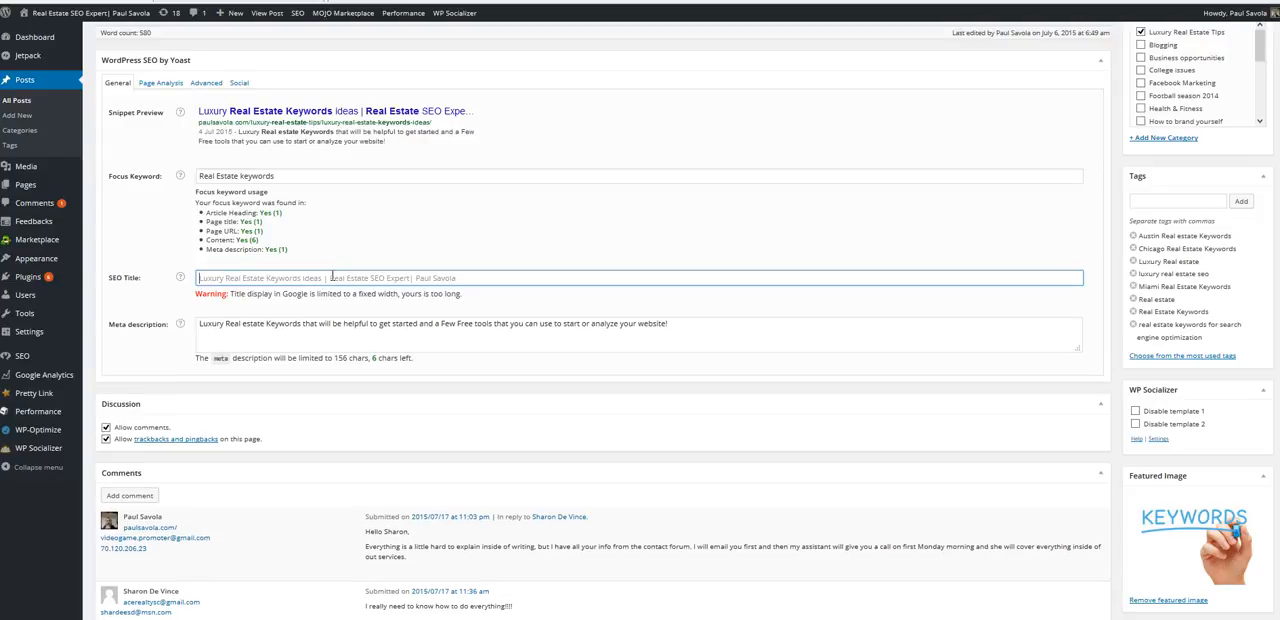
{"action": "type", "text": "Me"}
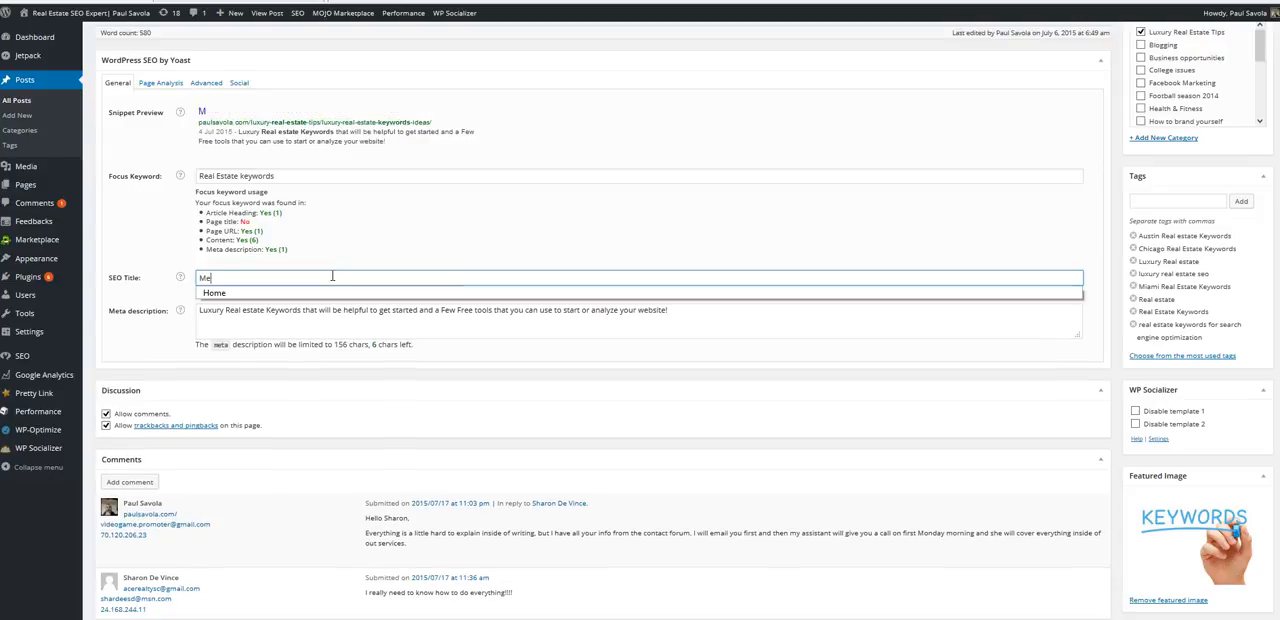
{"action": "type", "text": "tro Detroit SEO in Michigan"}
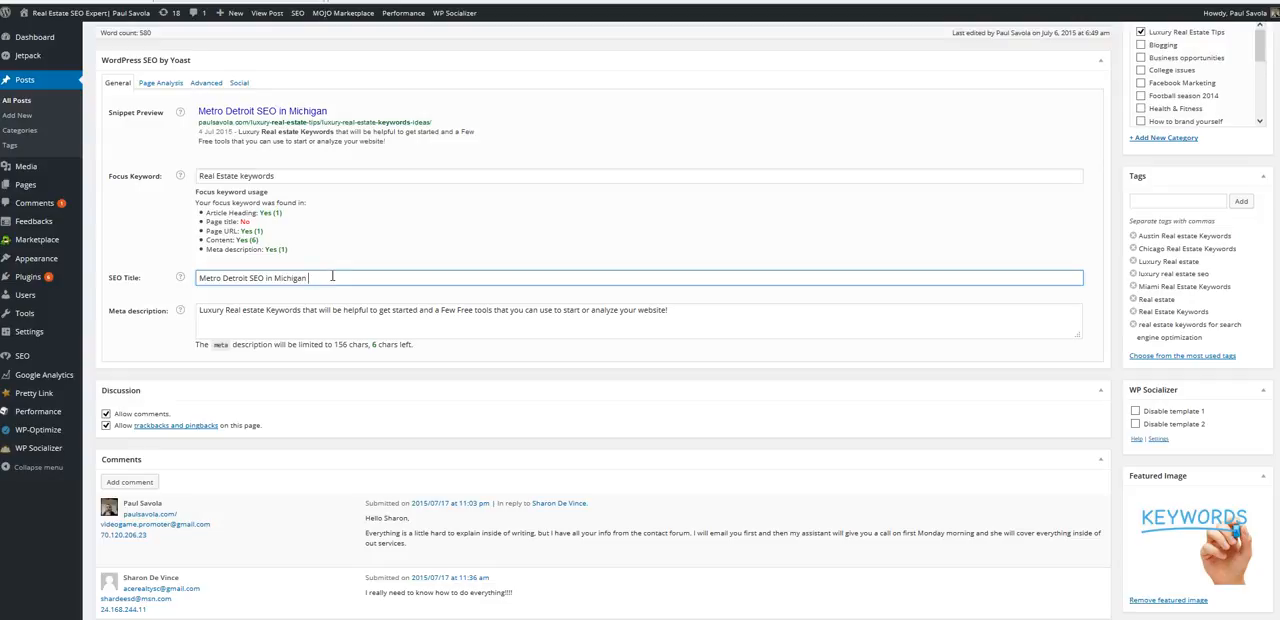
- Look back through the post from the consultation banner to the opening and place the cursor at the end of the "Luxury Real Estate Miami Keywords" heading
{"action": "scroll", "coordinate": [332, 277], "scroll_direction": "up", "scroll_amount": 4}
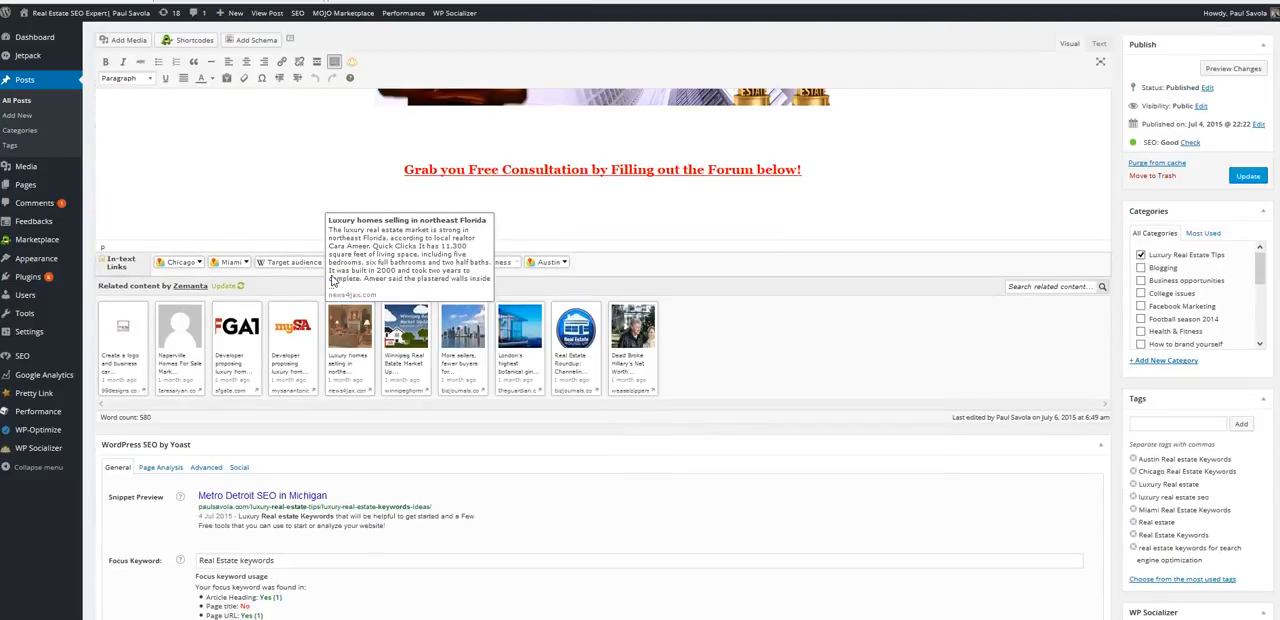
{"action": "scroll", "coordinate": [332, 277], "scroll_direction": "up", "scroll_amount": 6}
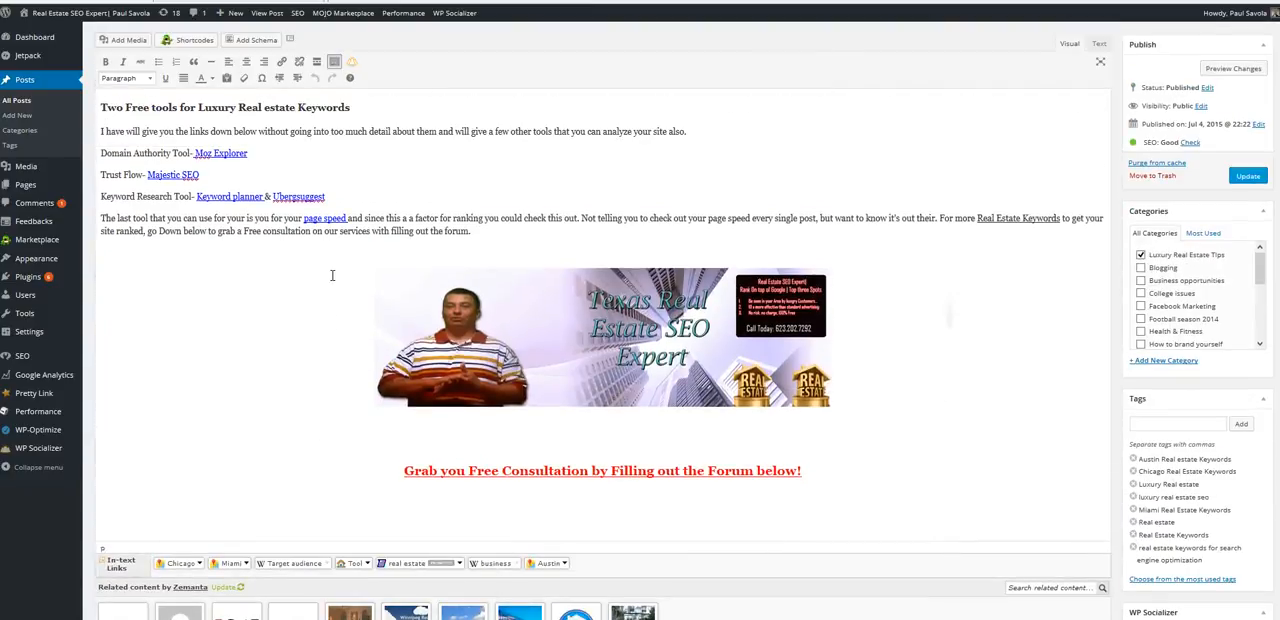
{"action": "scroll", "coordinate": [332, 277], "scroll_direction": "down", "scroll_amount": 5}
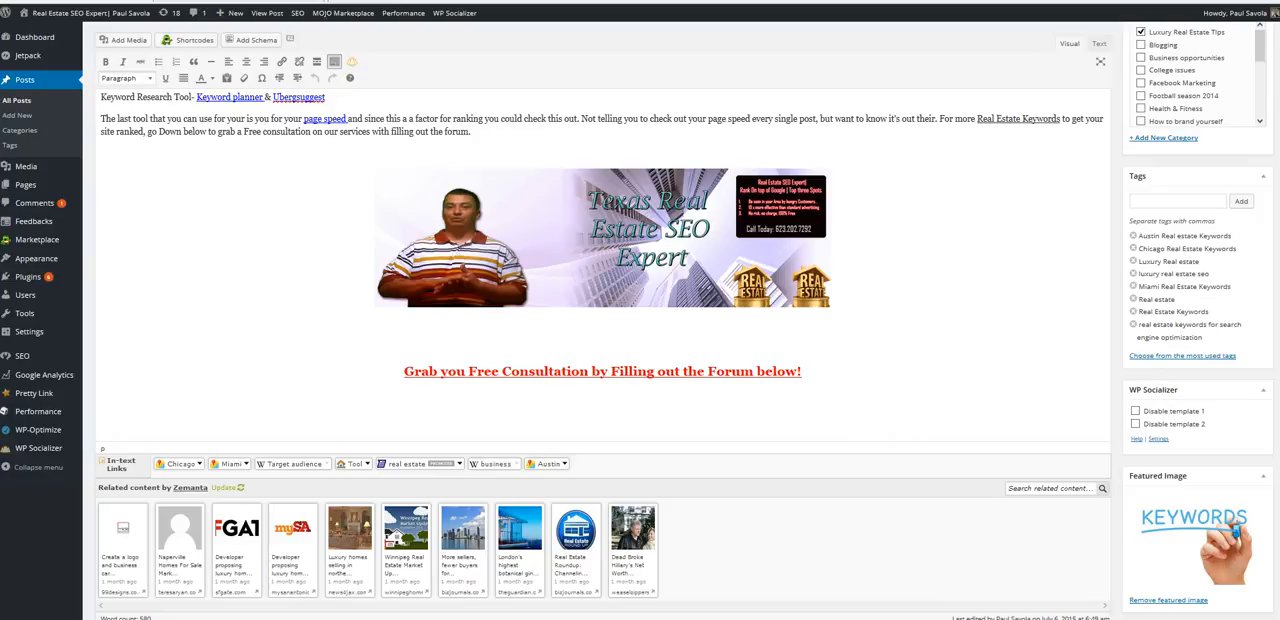
{"action": "scroll", "coordinate": [600, 350], "scroll_direction": "up", "scroll_amount": 15}
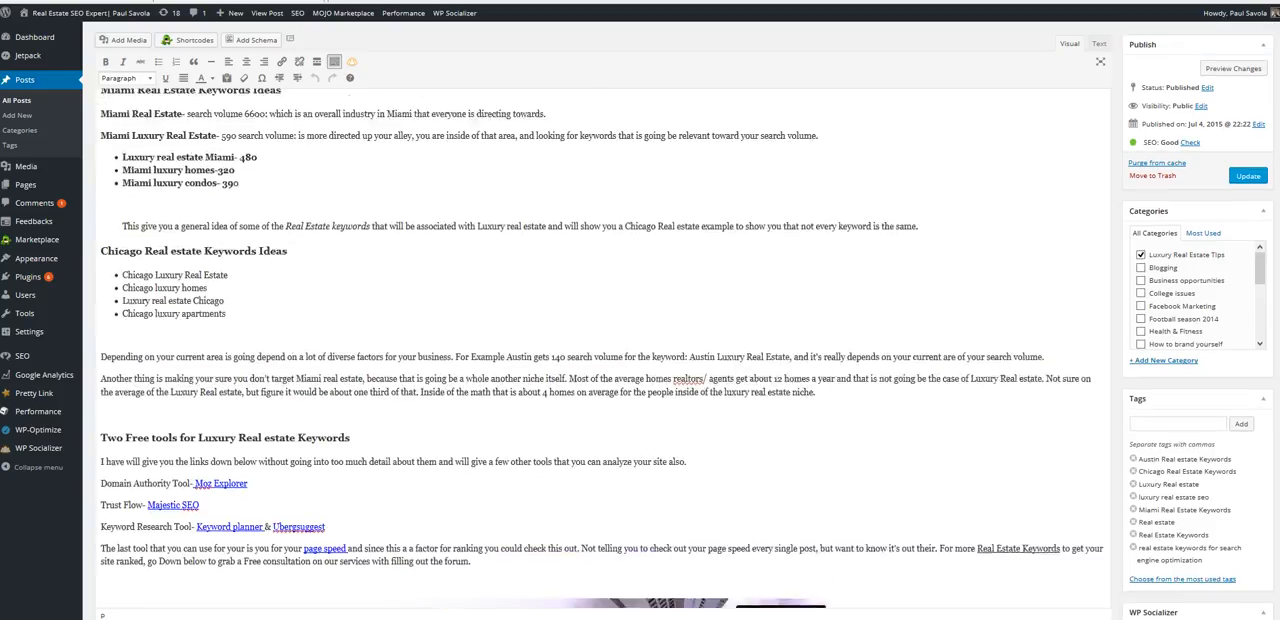
{"action": "scroll", "coordinate": [600, 350], "scroll_direction": "up", "scroll_amount": 3}
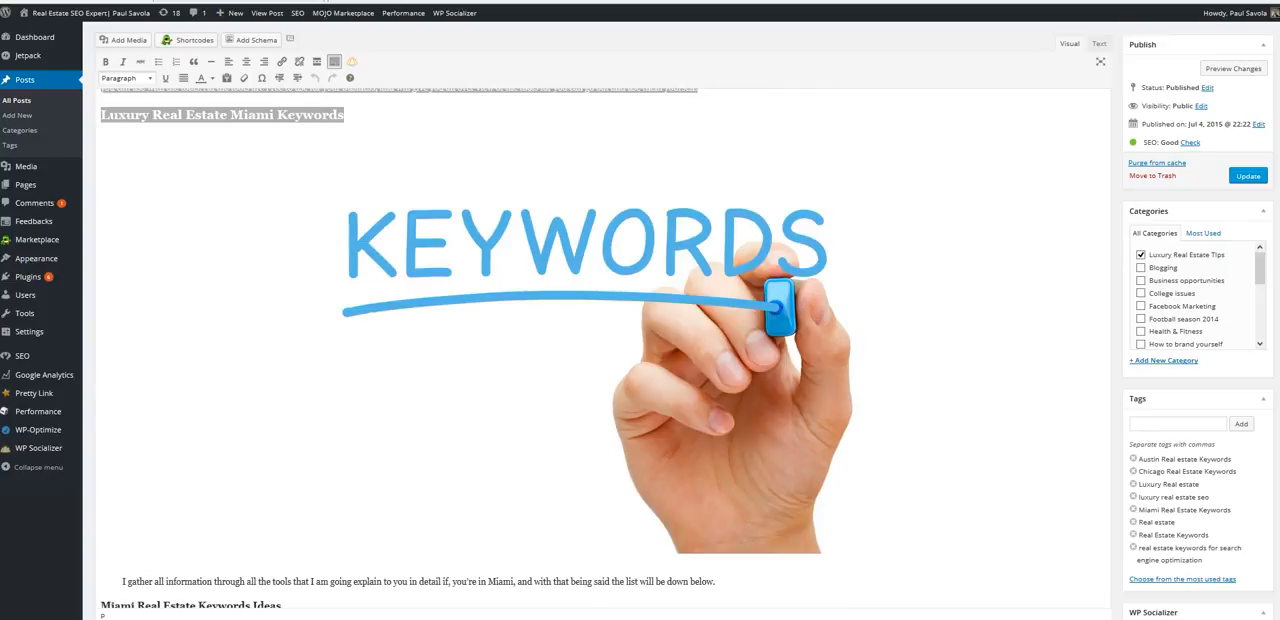
{"action": "scroll", "coordinate": [617, 373], "scroll_direction": "down", "scroll_amount": 1}
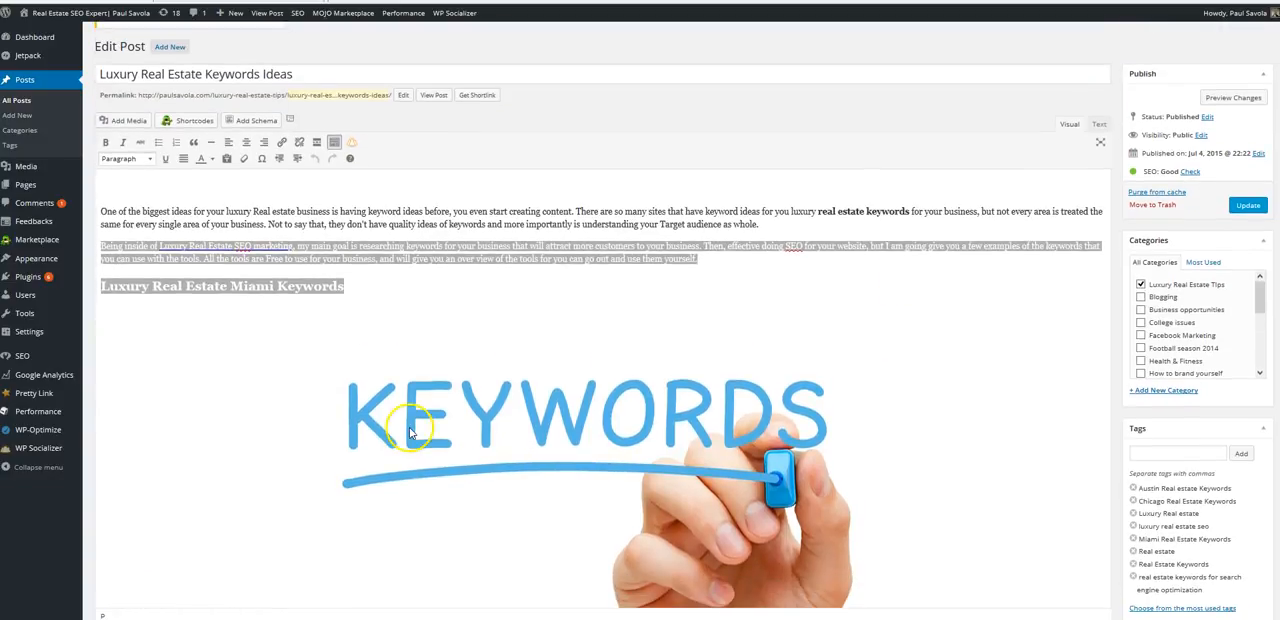
{"action": "left_click", "coordinate": [370, 299]}
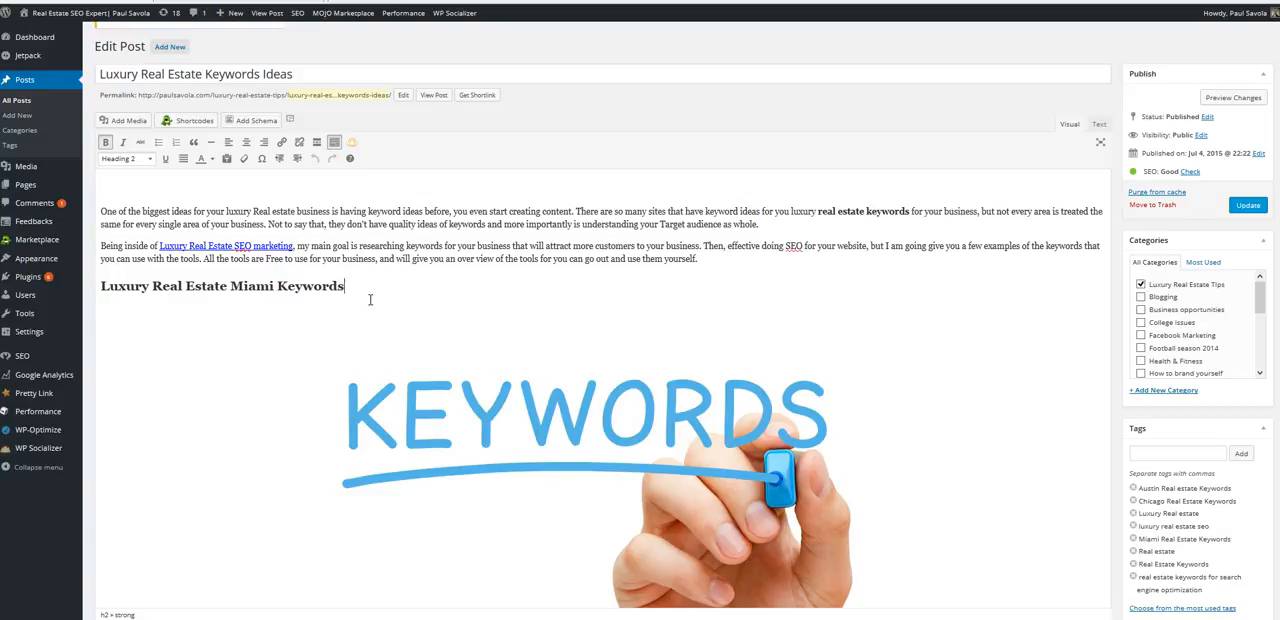
{"action": "scroll", "coordinate": [370, 299], "scroll_direction": "down", "scroll_amount": 3}
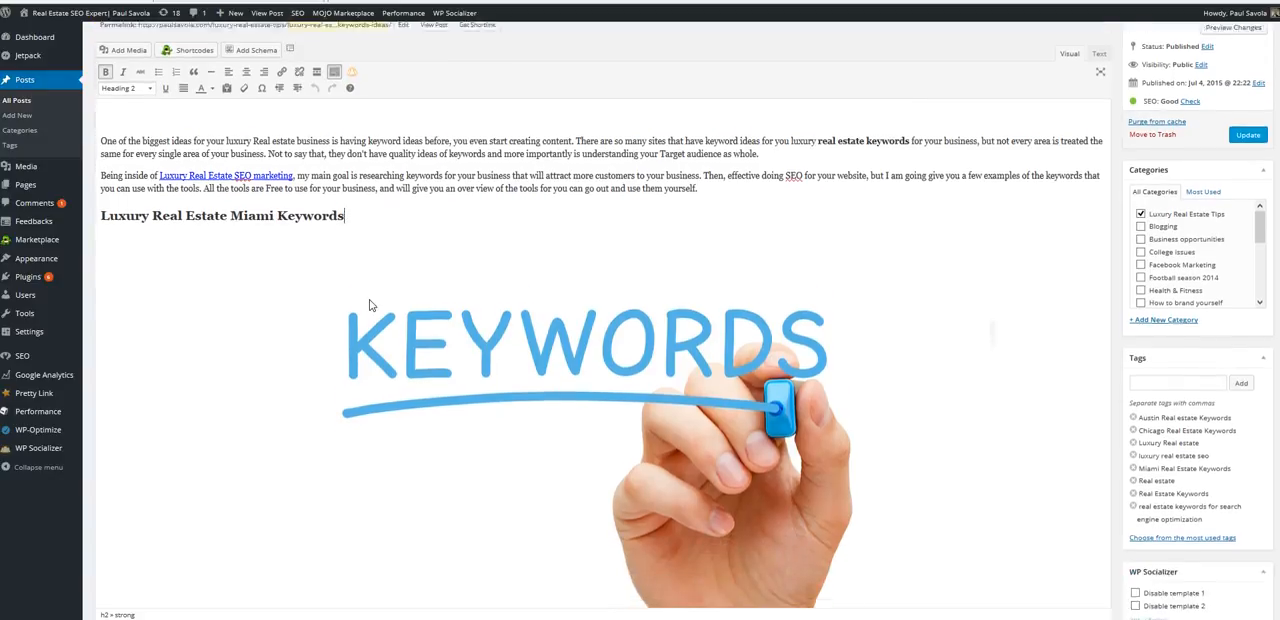
{"action": "scroll", "coordinate": [370, 299], "scroll_direction": "up", "scroll_amount": 4}
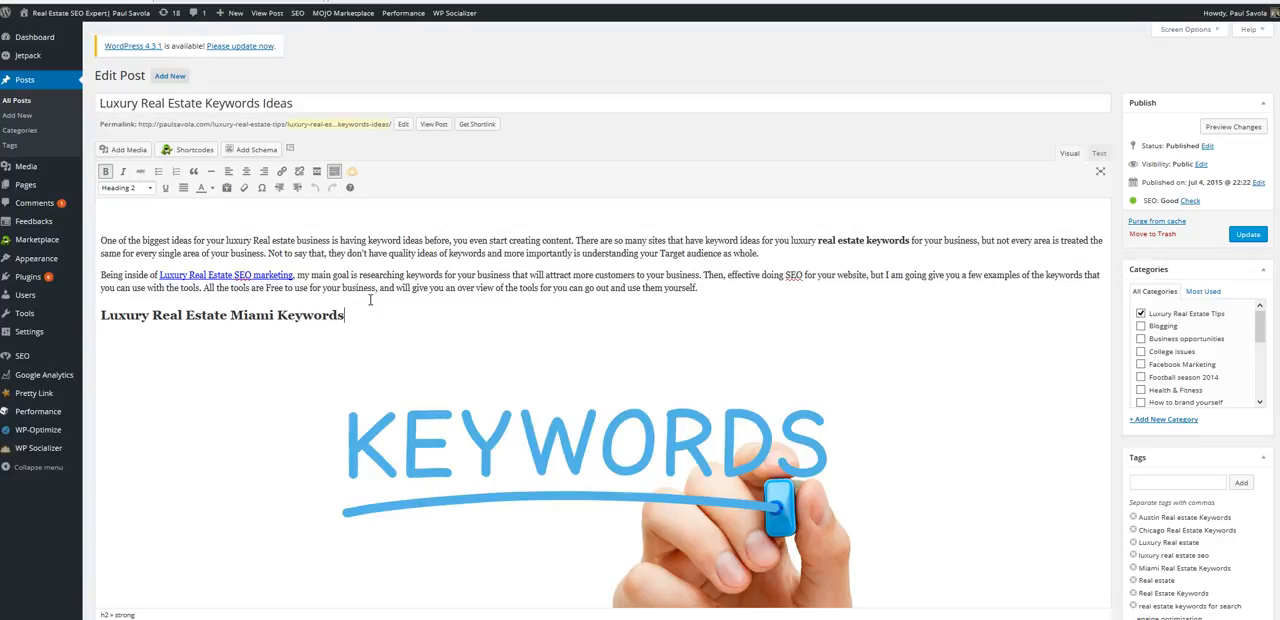
{"action": "scroll", "coordinate": [370, 299], "scroll_direction": "down", "scroll_amount": 5}
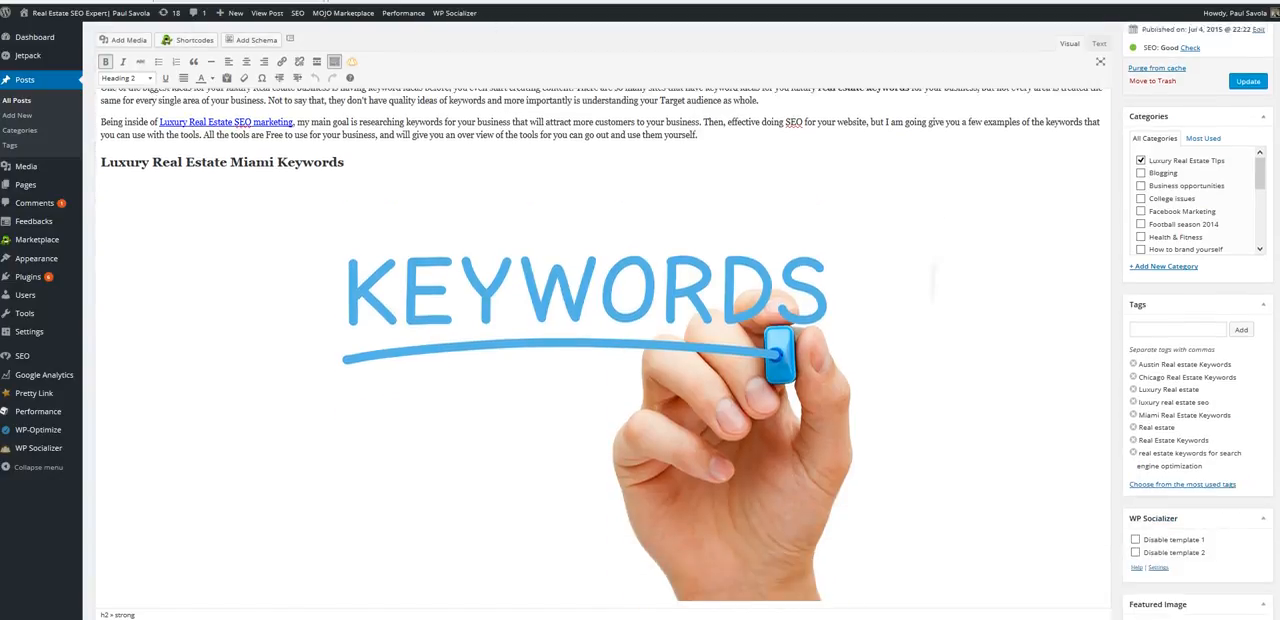
{"action": "scroll", "coordinate": [370, 299], "scroll_direction": "up", "scroll_amount": 5}
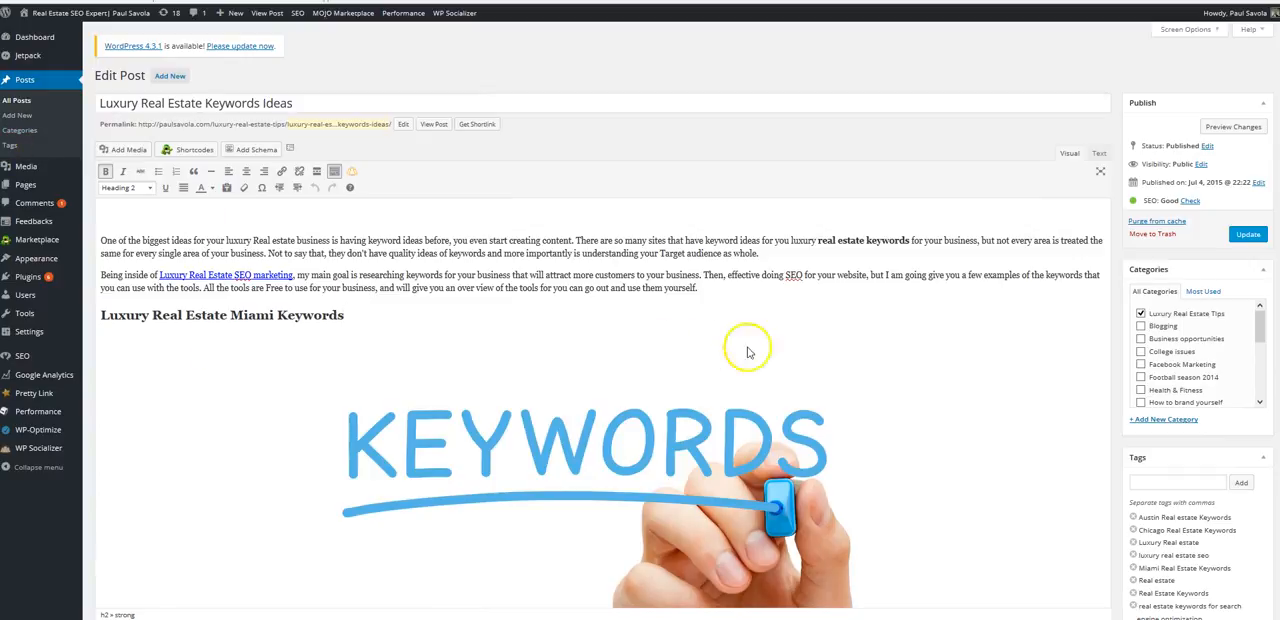
{"action": "scroll", "coordinate": [852, 296], "scroll_direction": "down", "scroll_amount": 5}
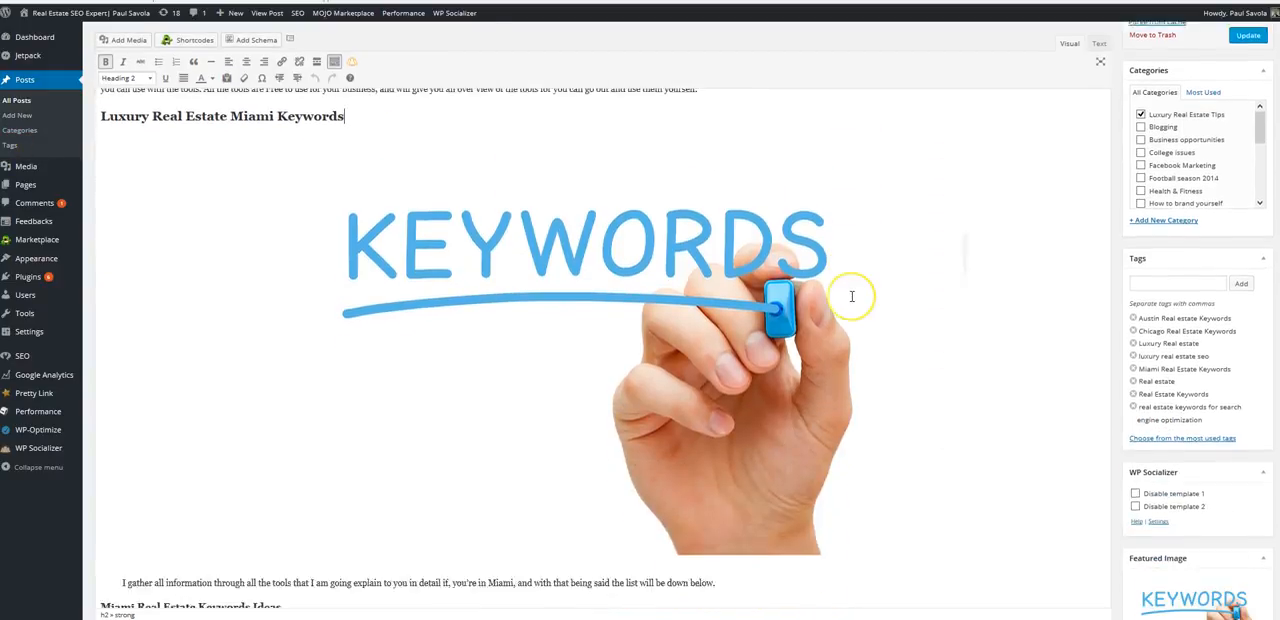
{"action": "scroll", "coordinate": [852, 296], "scroll_direction": "up", "scroll_amount": 7}
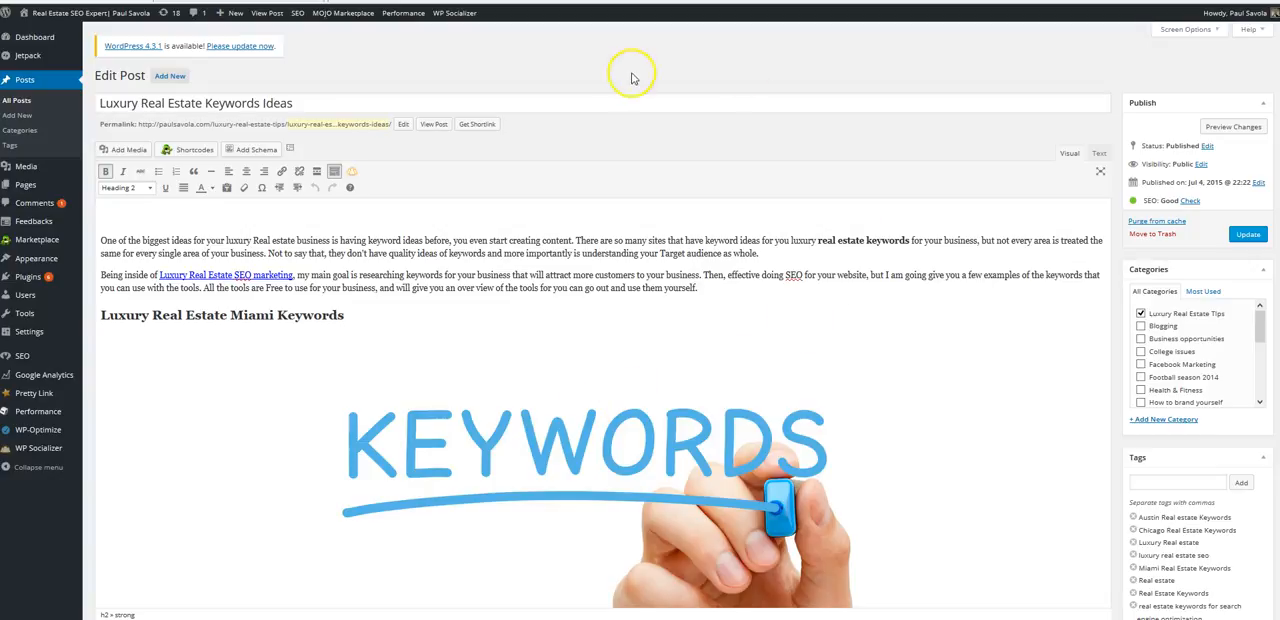
{"action": "left_click", "coordinate": [366, 311]}
- Compare the opening paragraphs, first heading and KEYWORDS image with the Miami and Chicago keyword sections and the free tool links
{"action": "scroll", "coordinate": [366, 312], "scroll_direction": "down", "scroll_amount": 5}
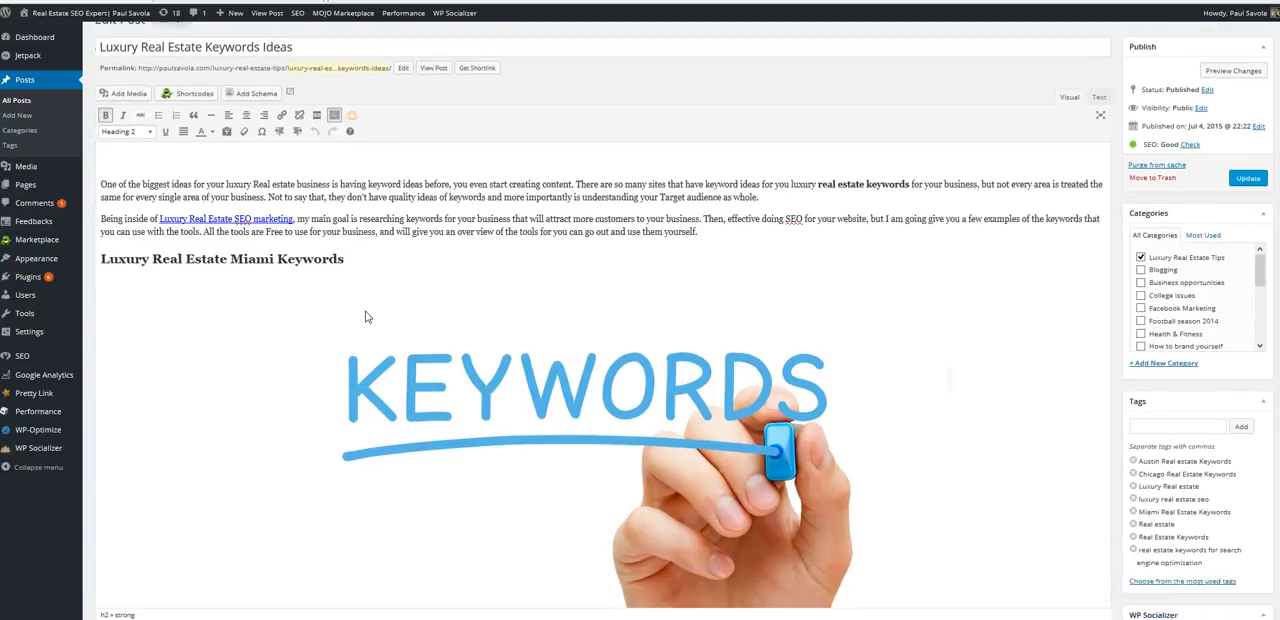
{"action": "scroll", "coordinate": [596, 342], "scroll_direction": "down", "scroll_amount": 6}
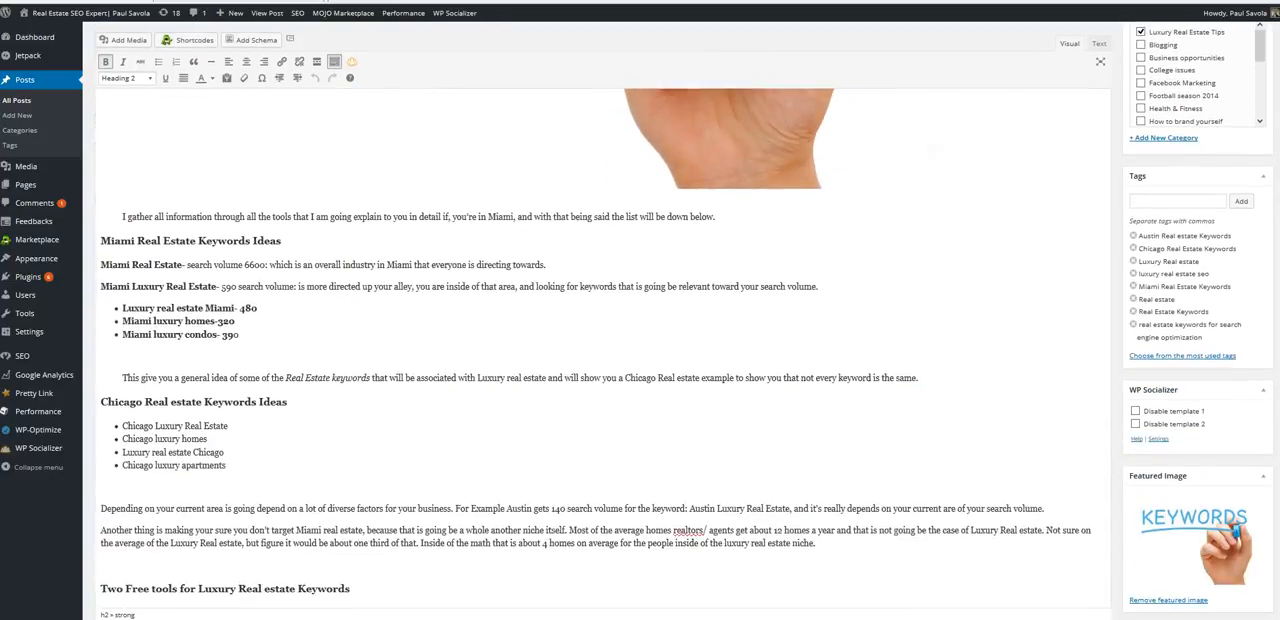
{"action": "scroll", "coordinate": [600, 350], "scroll_direction": "up", "scroll_amount": 12}
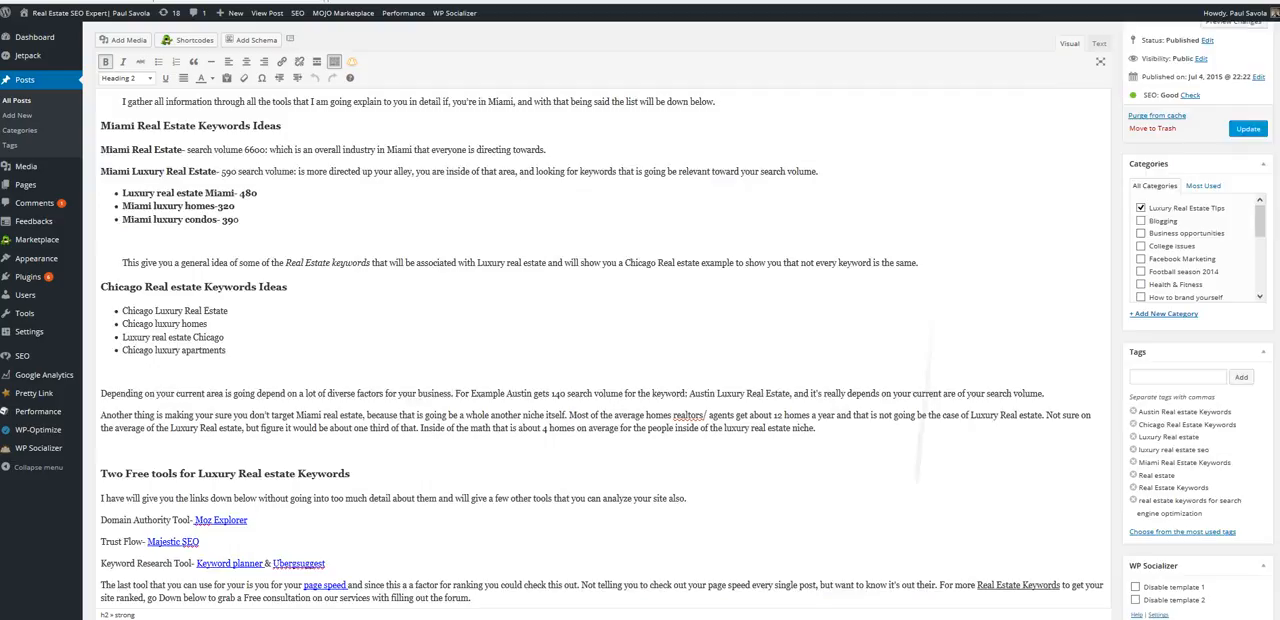
{"action": "scroll", "coordinate": [600, 350], "scroll_direction": "down", "scroll_amount": 5}
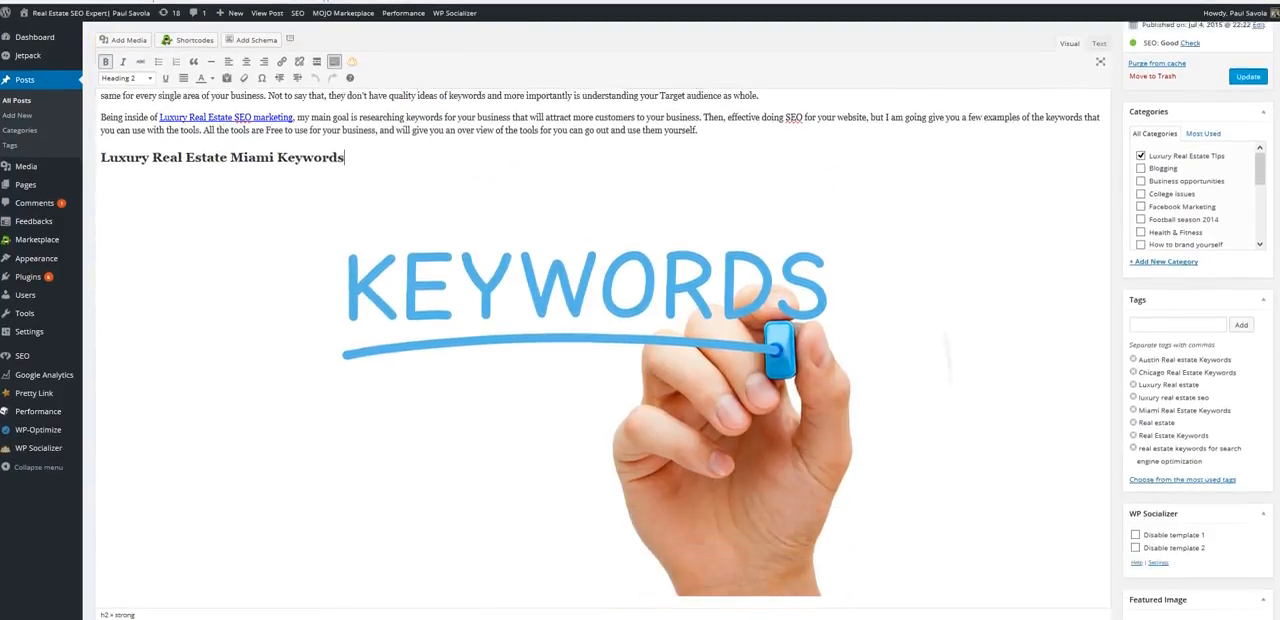
{"action": "scroll", "coordinate": [600, 350], "scroll_direction": "up", "scroll_amount": 5}
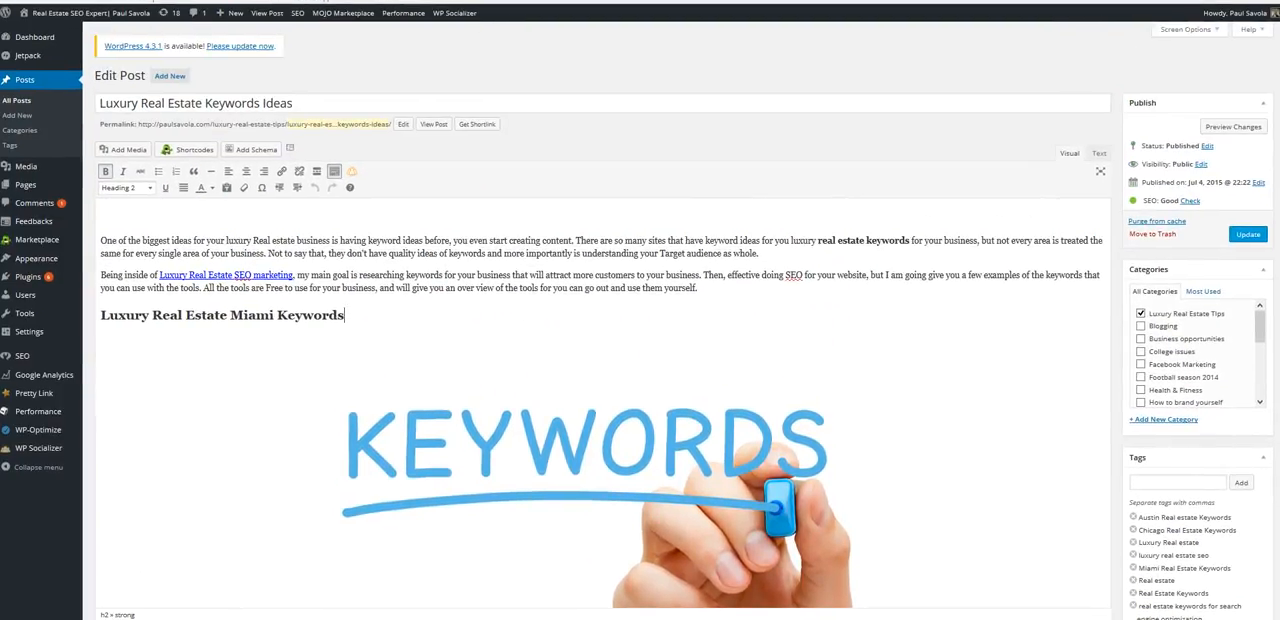
{"action": "scroll", "coordinate": [600, 350], "scroll_direction": "down", "scroll_amount": 3}
{"action": "scroll", "coordinate": [600, 350], "scroll_direction": "up", "scroll_amount": 3}
{"action": "scroll", "coordinate": [600, 350], "scroll_direction": "down", "scroll_amount": 10}
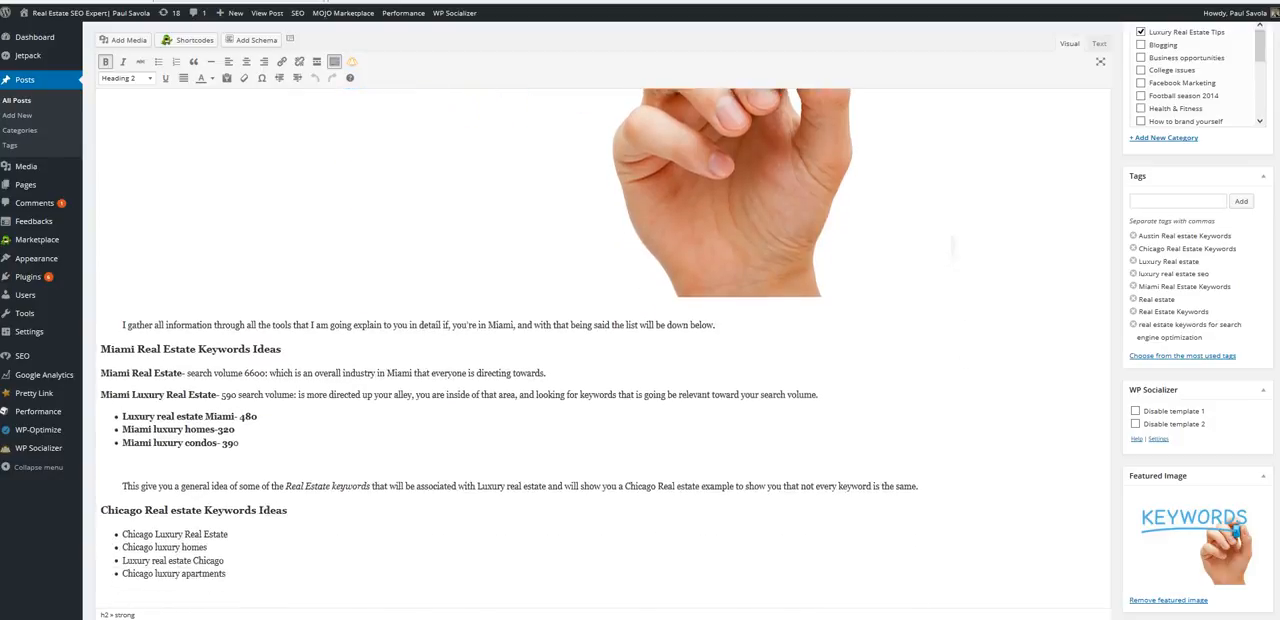
{"action": "scroll", "coordinate": [952, 245], "scroll_direction": "up", "scroll_amount": 10}
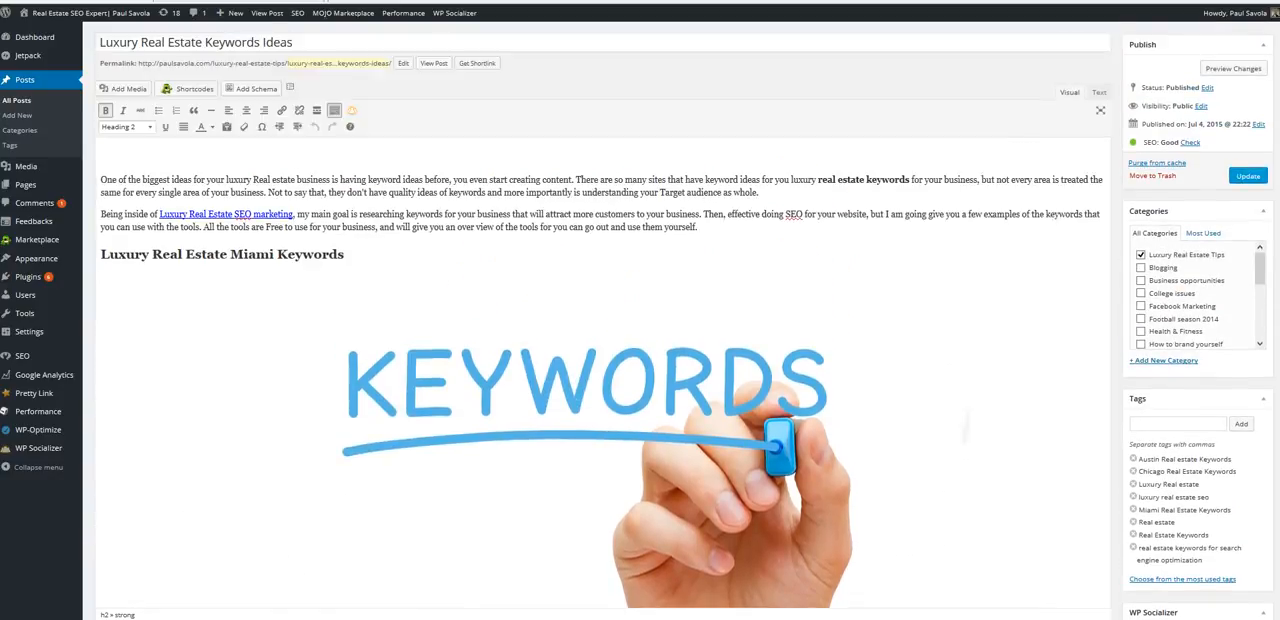
{"action": "scroll", "coordinate": [600, 350], "scroll_direction": "up", "scroll_amount": 2}
{"action": "scroll", "coordinate": [600, 350], "scroll_direction": "down", "scroll_amount": 4}
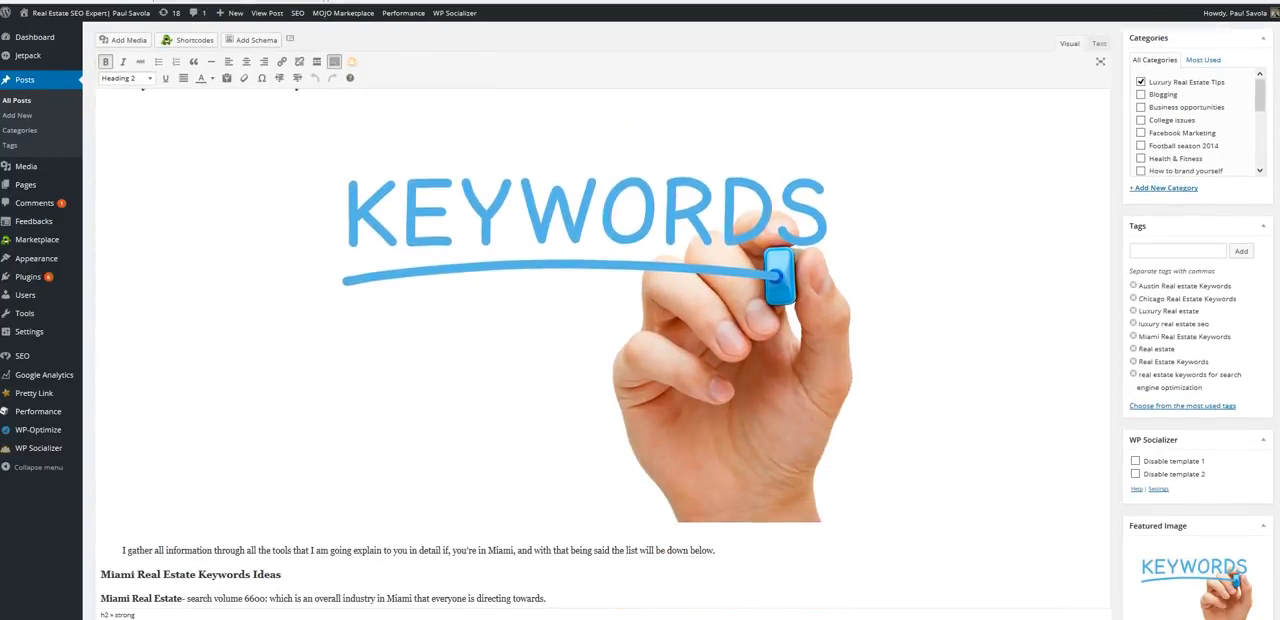
- Select the KEYWORDS image and look over the whole post, from the opening SEO marketing link to the consultation banner and related content
{"action": "left_click", "coordinate": [666, 308]}
{"action": "scroll", "coordinate": [666, 308], "scroll_direction": "down", "scroll_amount": 3}
{"action": "scroll", "coordinate": [666, 305], "scroll_direction": "down", "scroll_amount": 5}
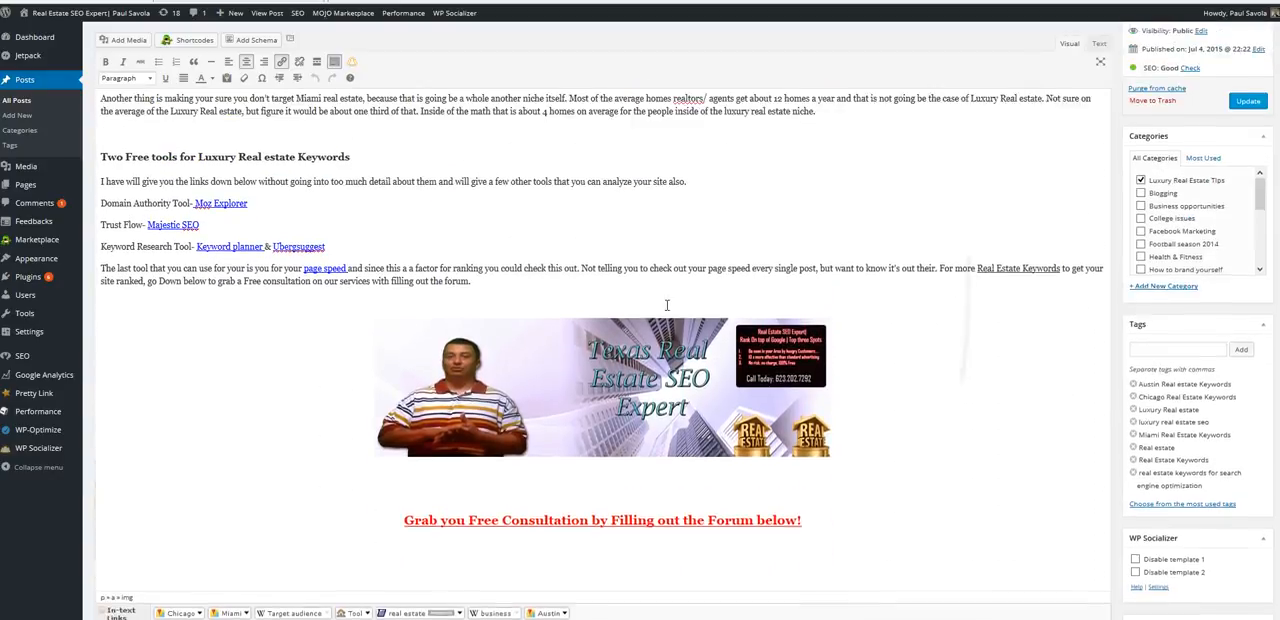
{"action": "scroll", "coordinate": [666, 305], "scroll_direction": "up", "scroll_amount": 10}
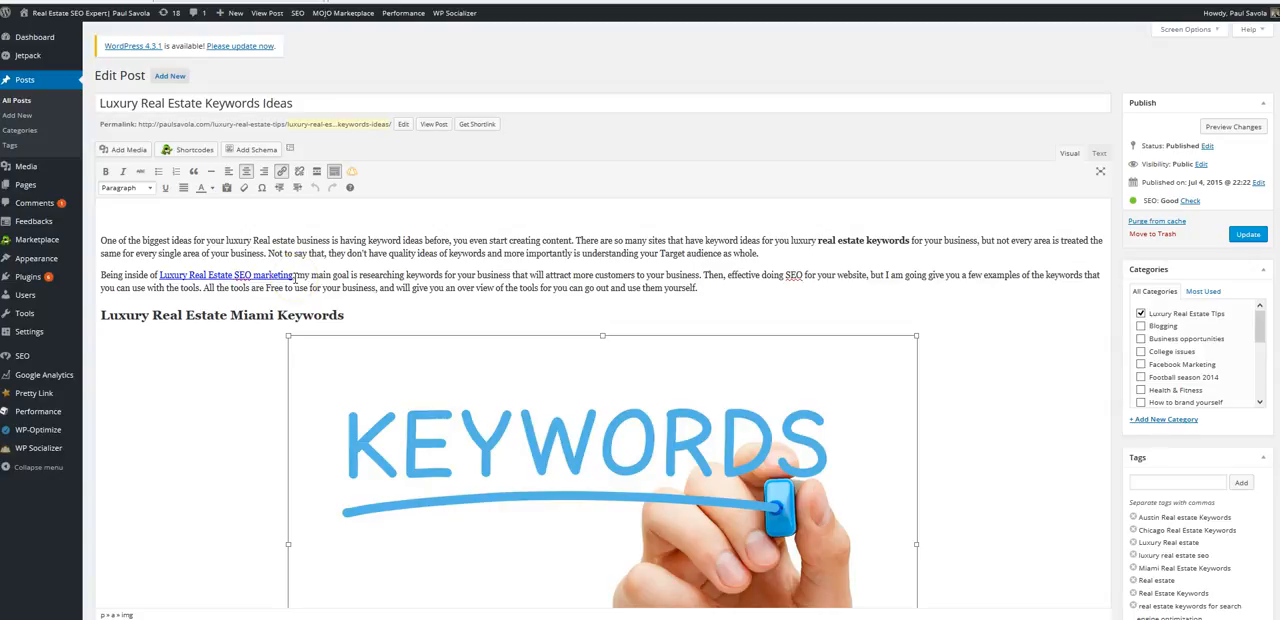
{"action": "scroll", "coordinate": [294, 280], "scroll_direction": "down", "scroll_amount": 4}
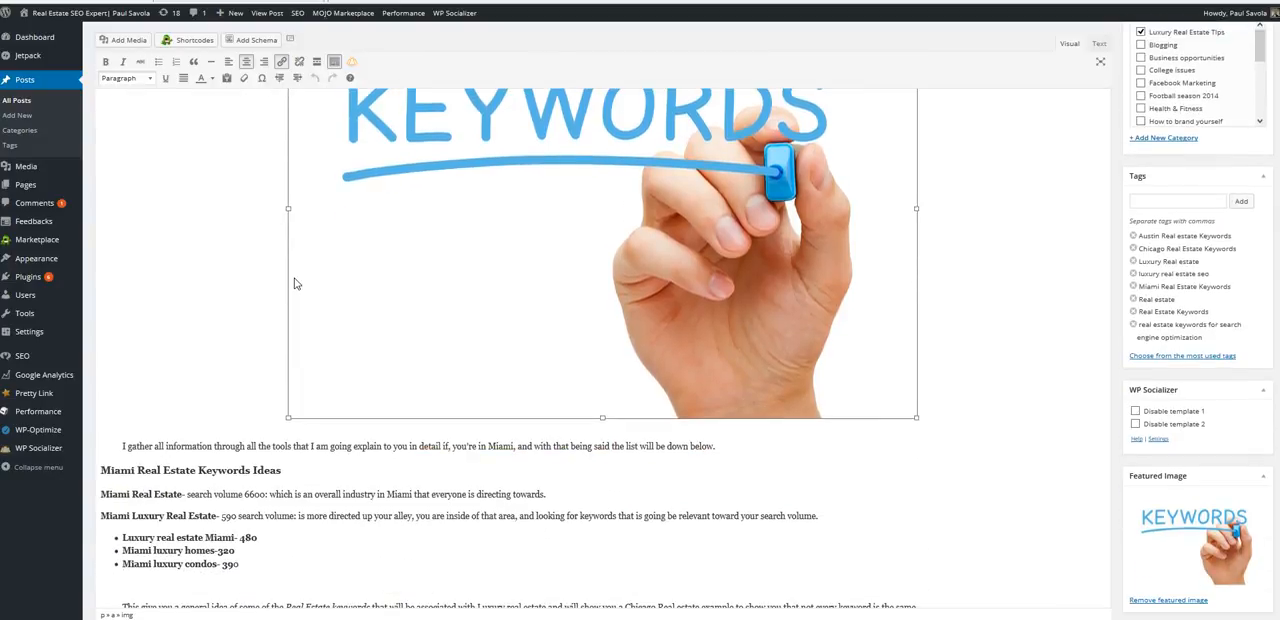
{"action": "scroll", "coordinate": [294, 284], "scroll_direction": "down", "scroll_amount": 6}
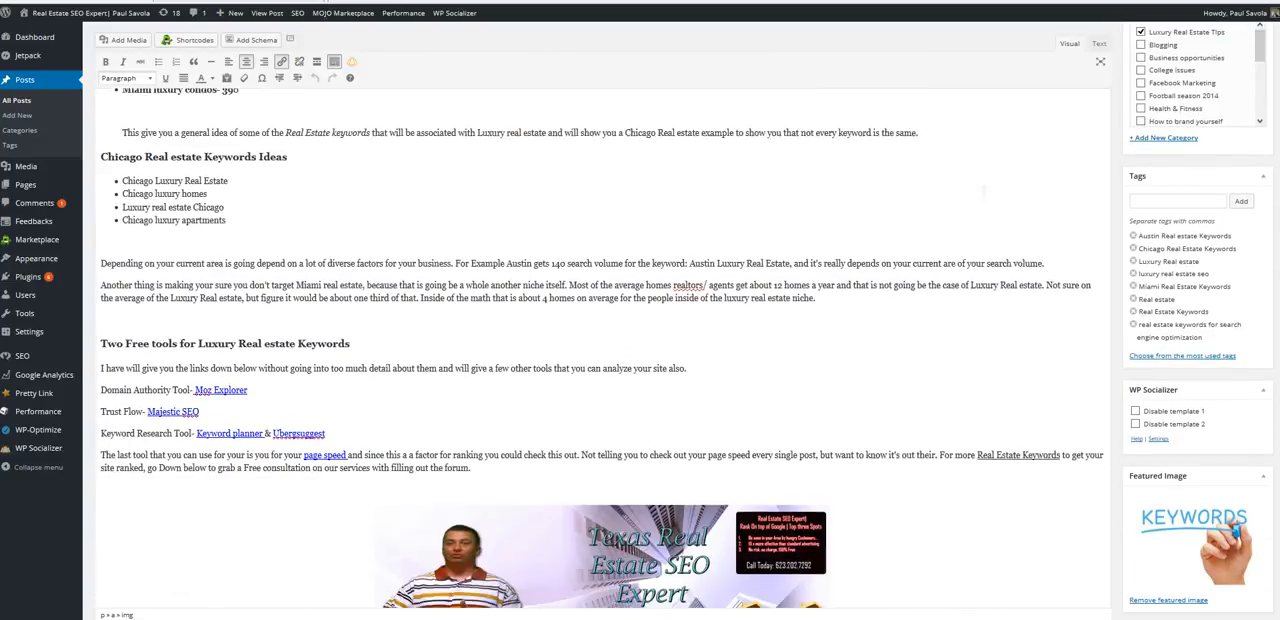
{"action": "scroll", "coordinate": [596, 348], "scroll_direction": "down", "scroll_amount": 1}
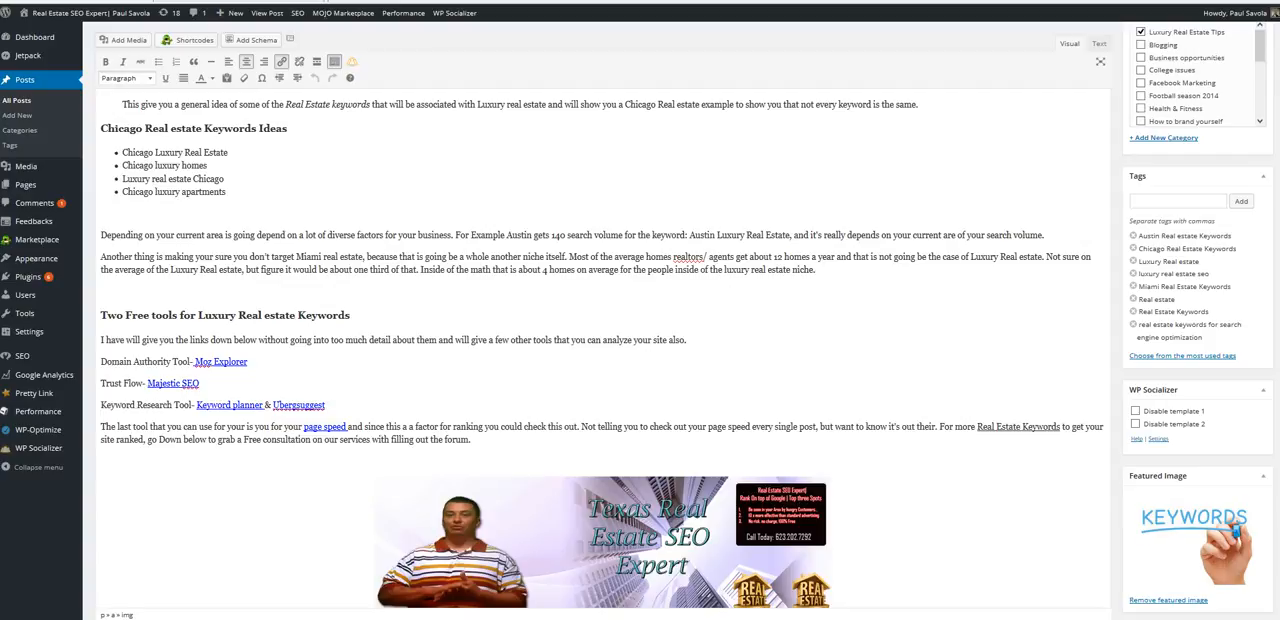
{"action": "scroll", "coordinate": [600, 350], "scroll_direction": "down", "scroll_amount": 5}
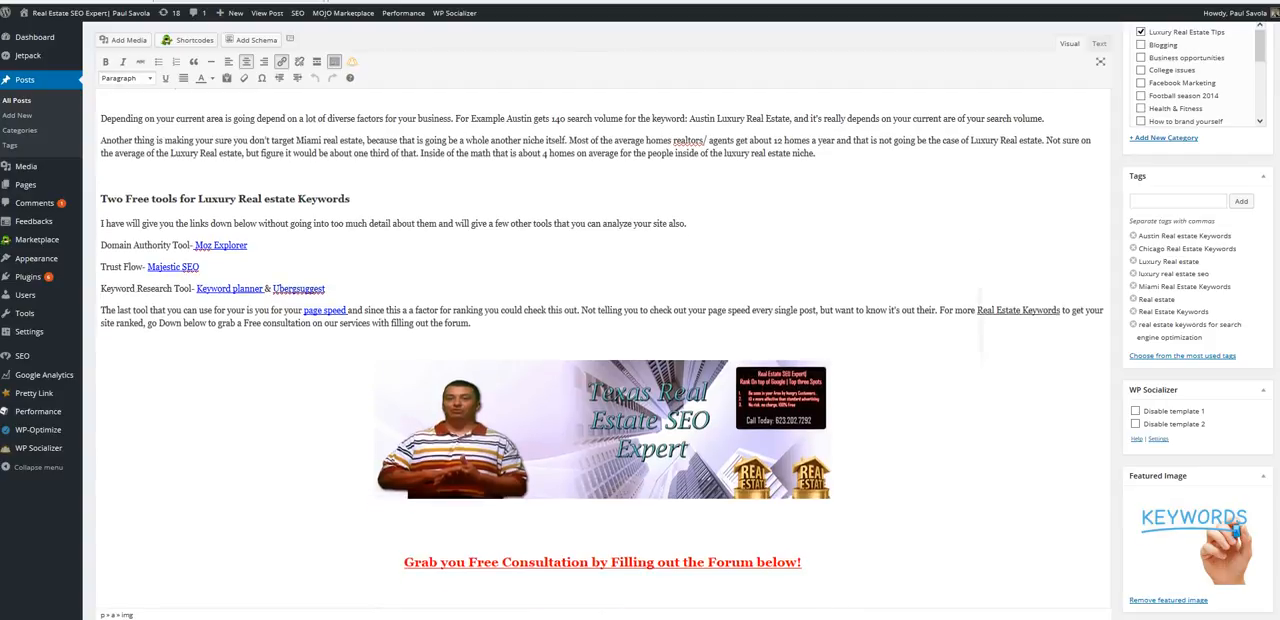
{"action": "left_click_drag", "start_coordinate": [1013, 398], "coordinate": [968, 553]}
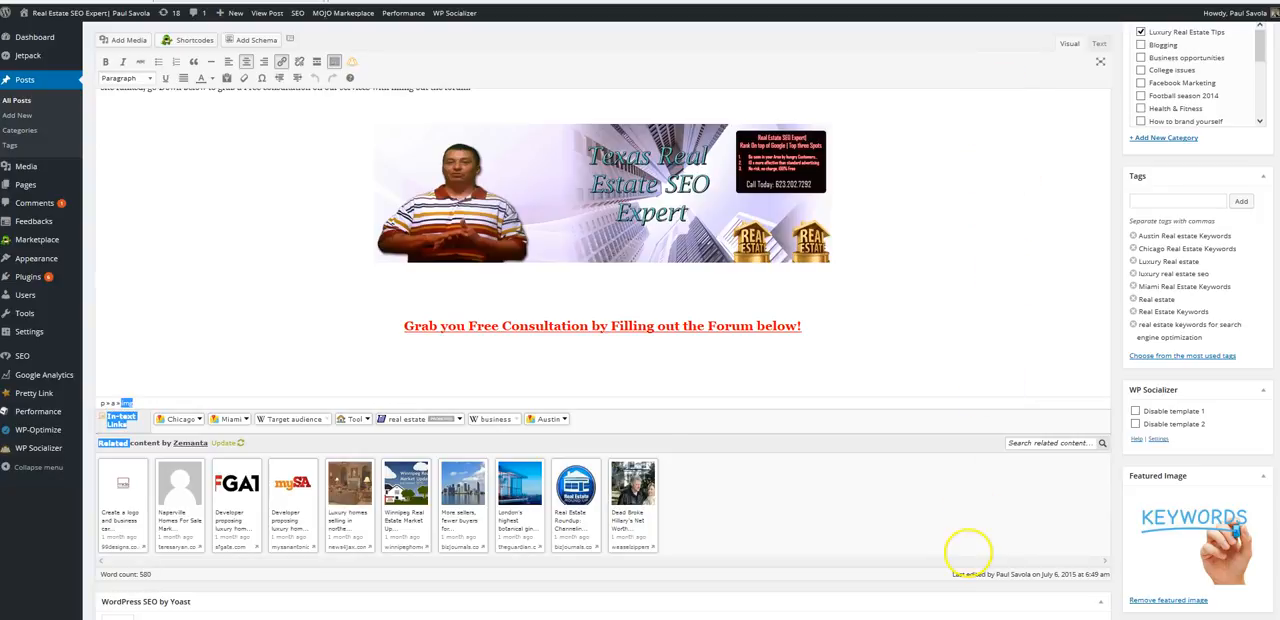
{"action": "scroll", "coordinate": [968, 553], "scroll_direction": "up", "scroll_amount": 20}
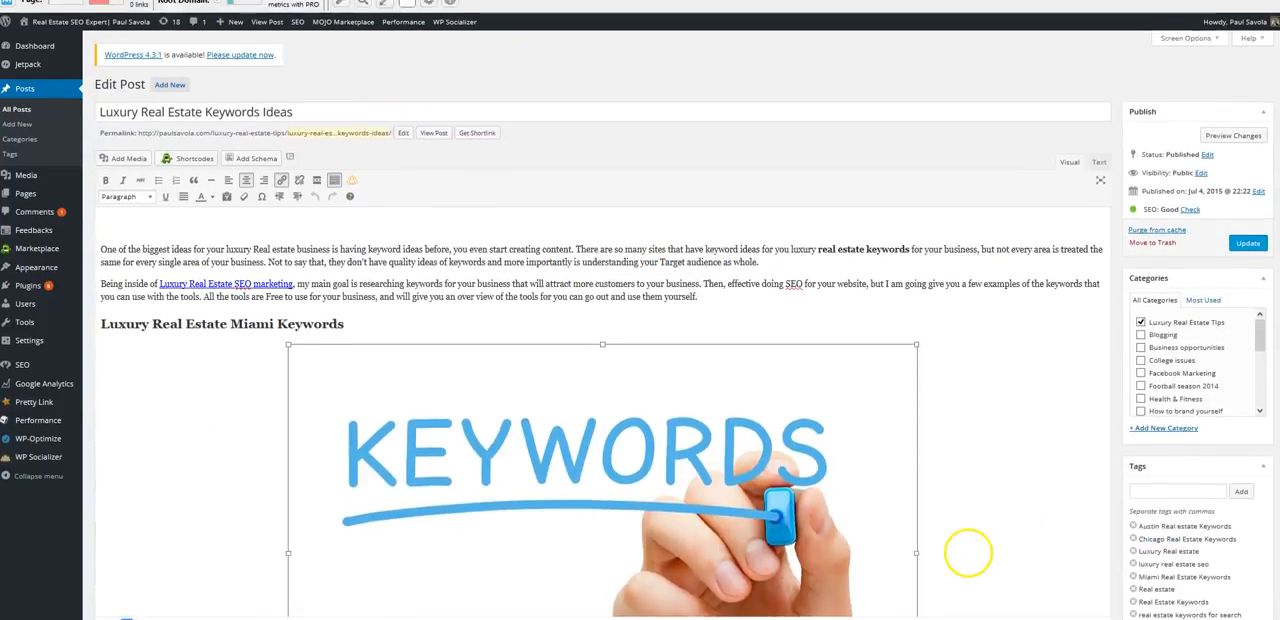